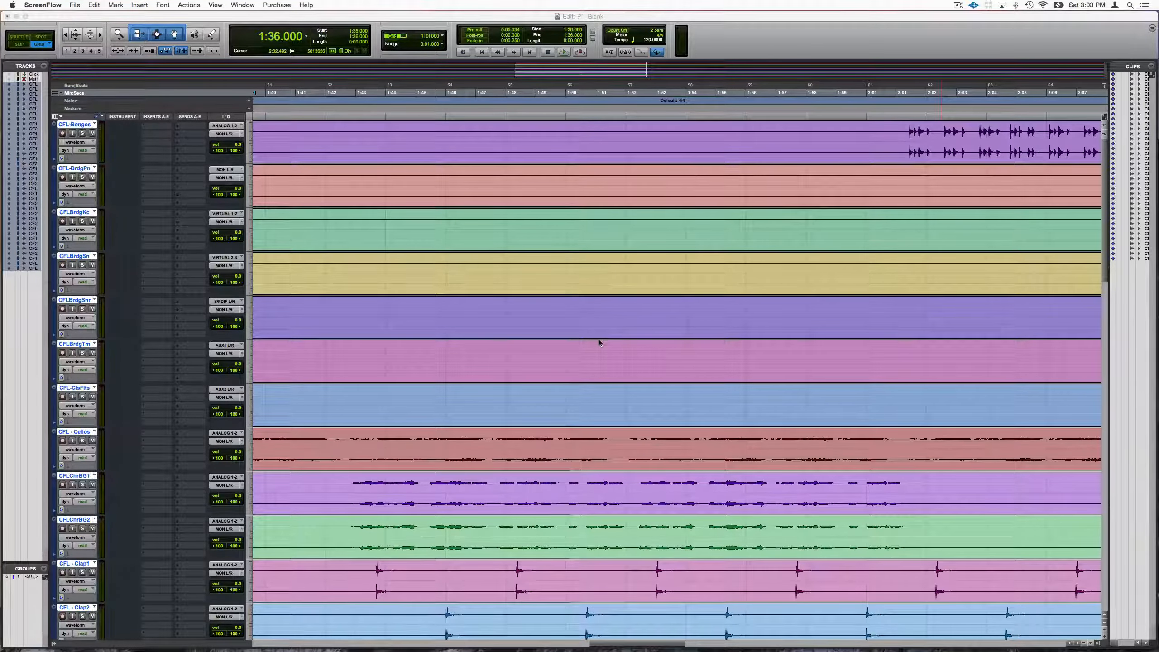
Fit all tracks vertically and the full session length horizontally in the Edit window
left_click(625, 194)
key("ctrl+alt+super+Up")
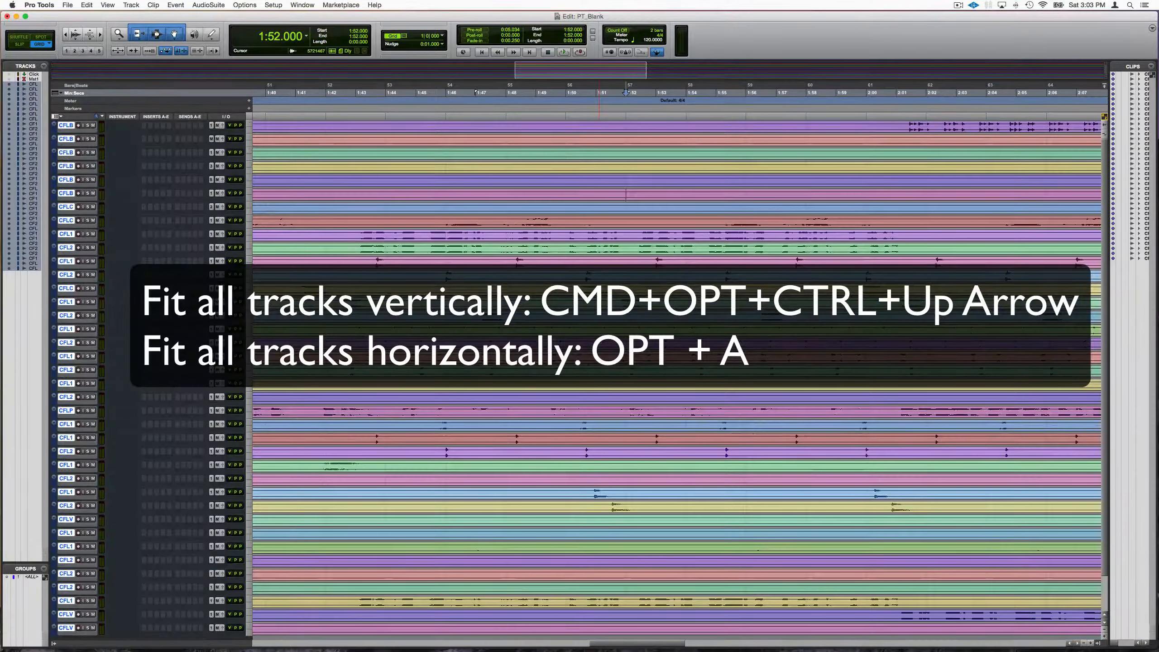
key("alt+a")
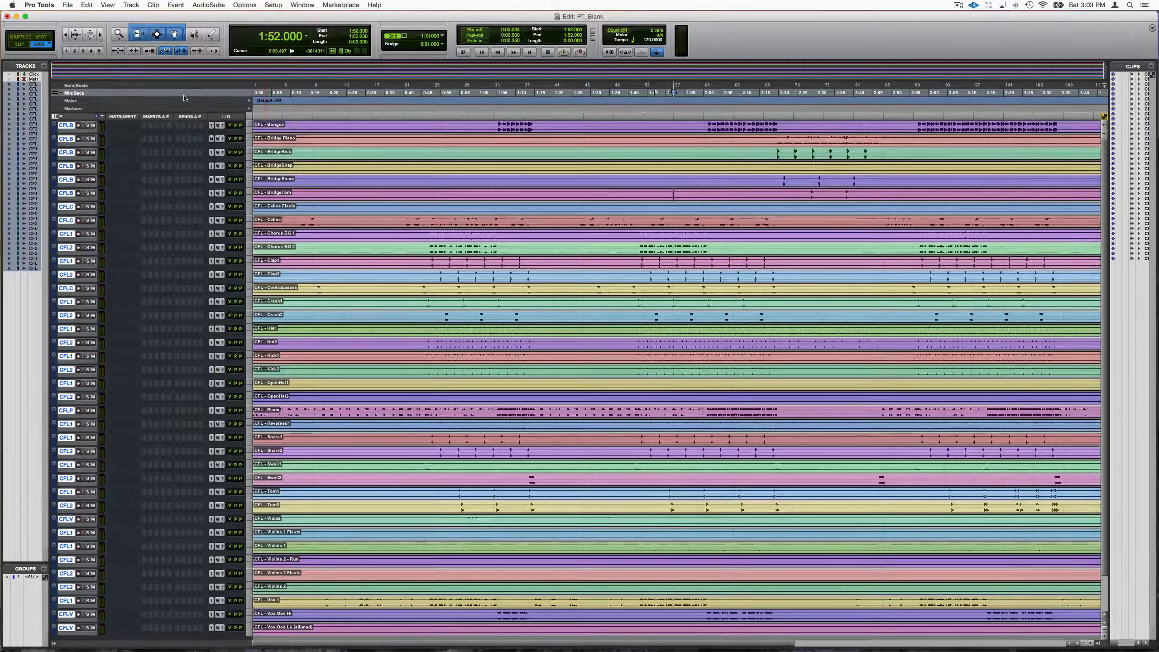
Try Bars|Beats as the main timescale and return to Min:Secs, and show and hide the Samples ruler
left_click(102, 87)
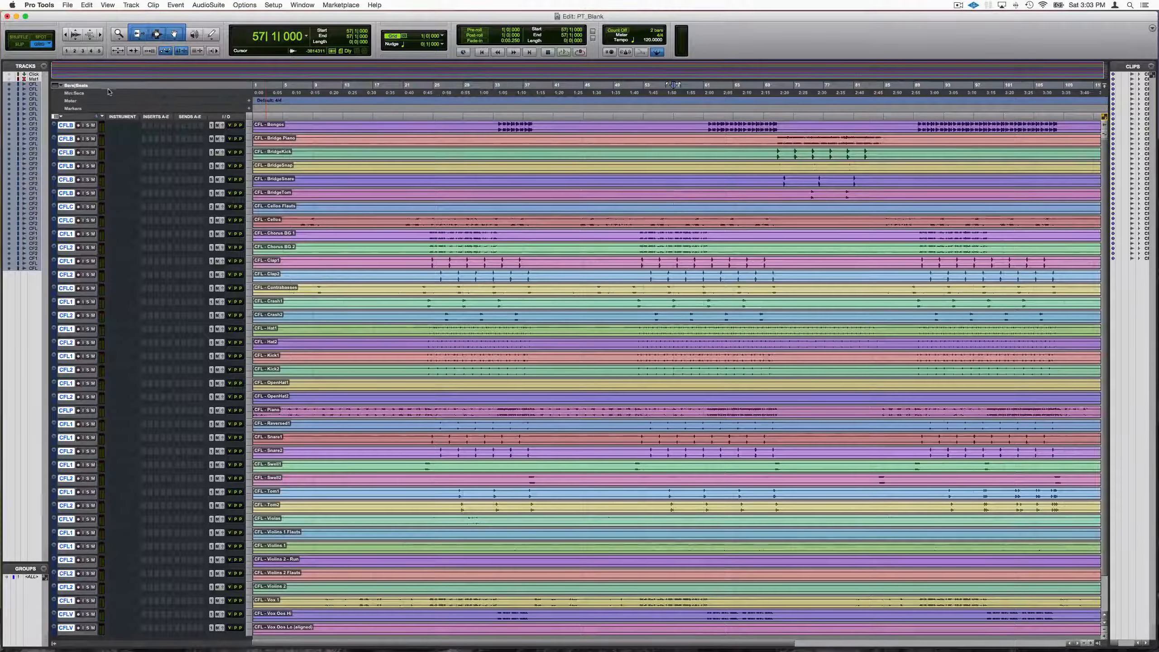
left_click(103, 94)
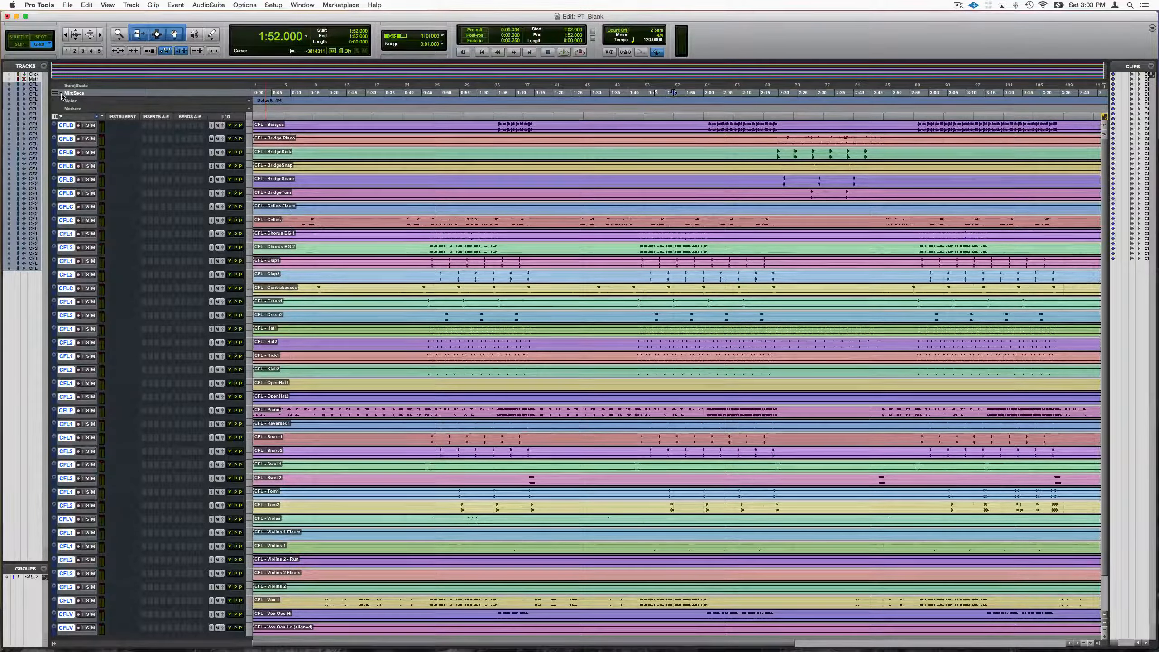
left_click(61, 94)
left_click(93, 135)
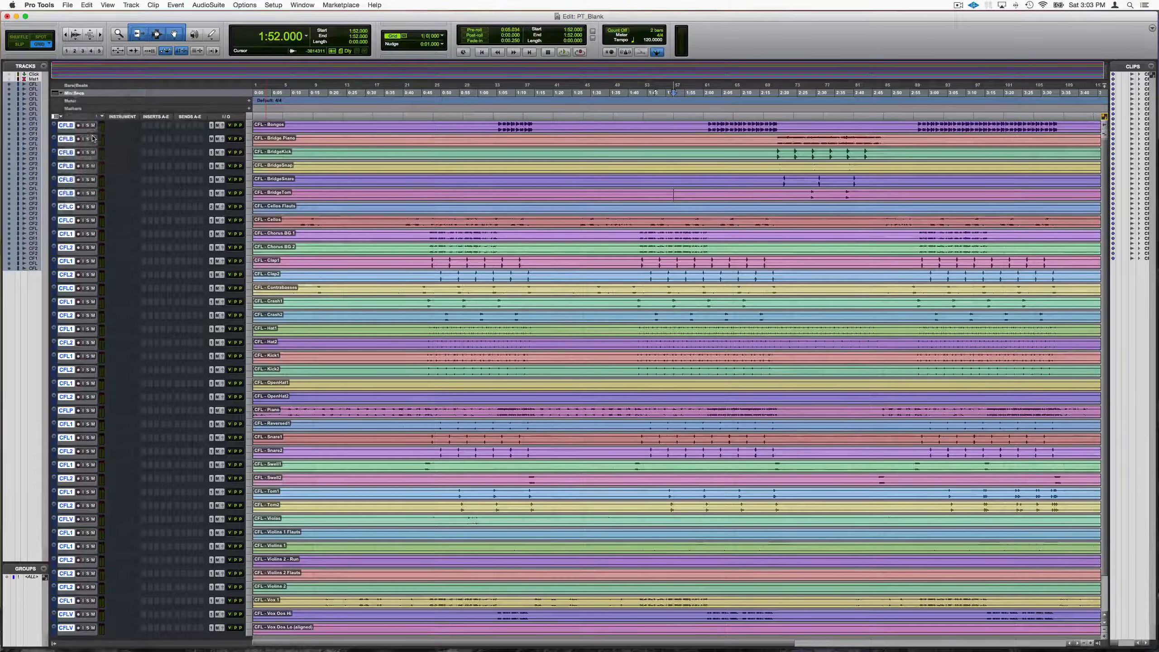
left_click(61, 95)
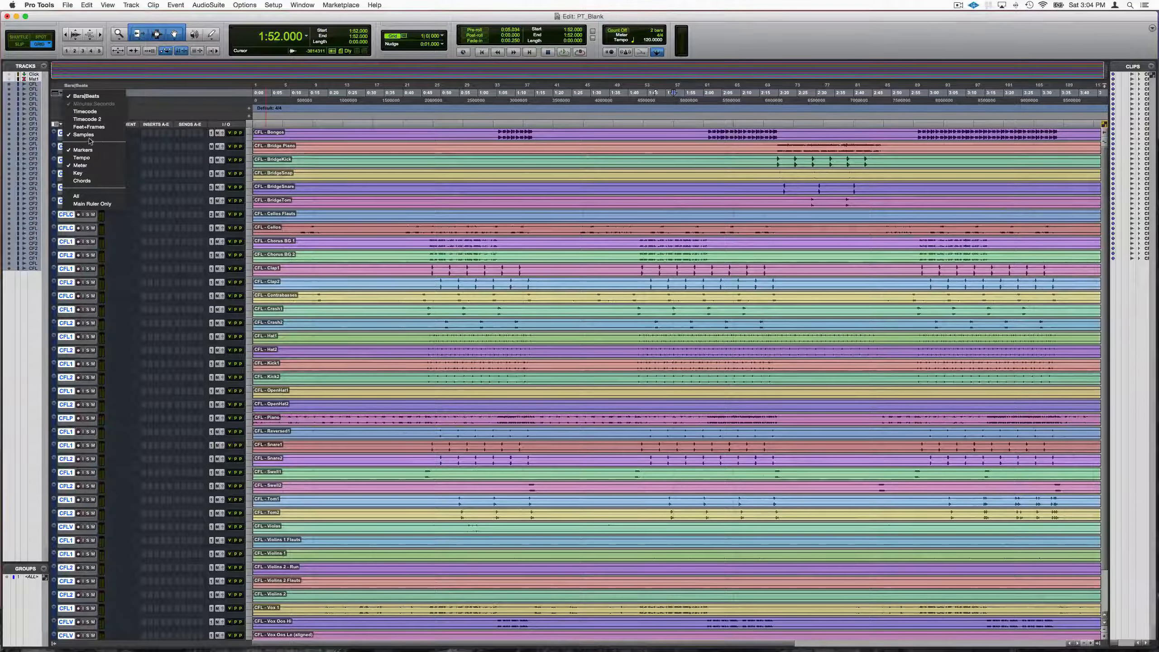
left_click(102, 135)
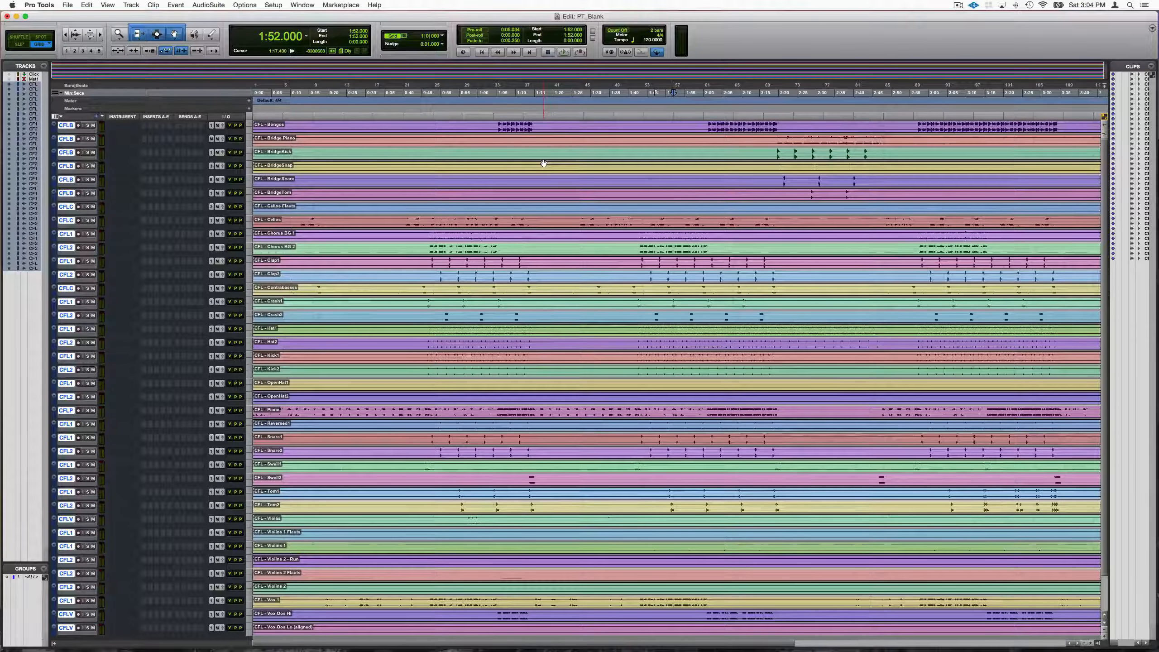
Add a marker named "Chorus 1" at 1:04.000, just before the first bongo section
left_click(495, 126)
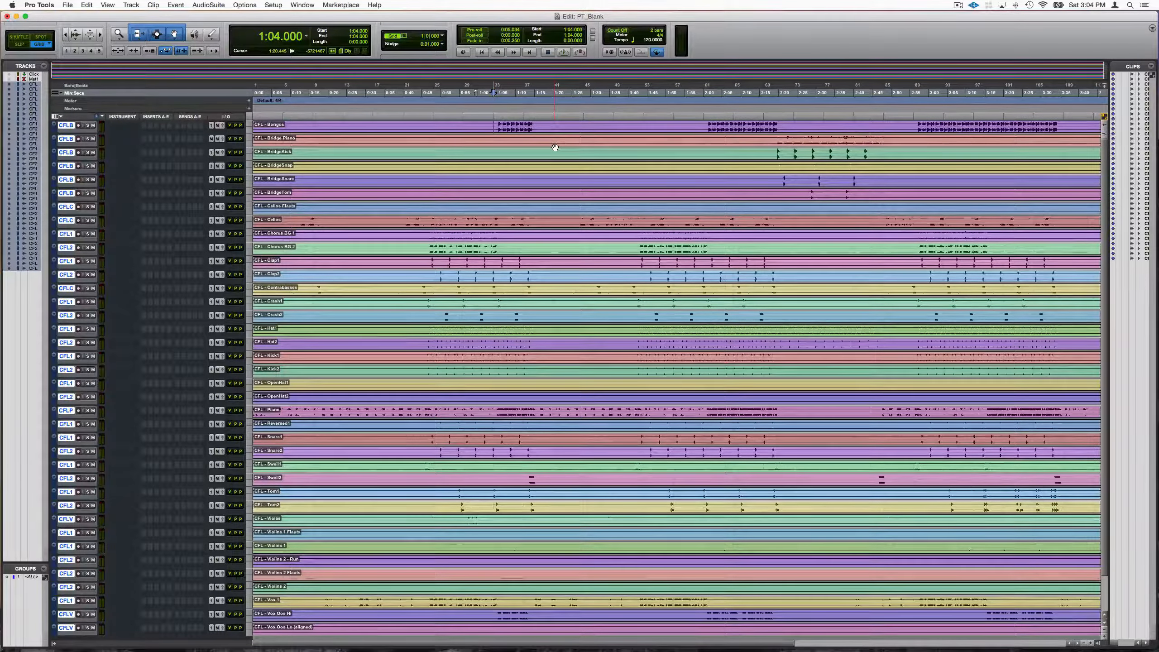
key("KP_Enter")
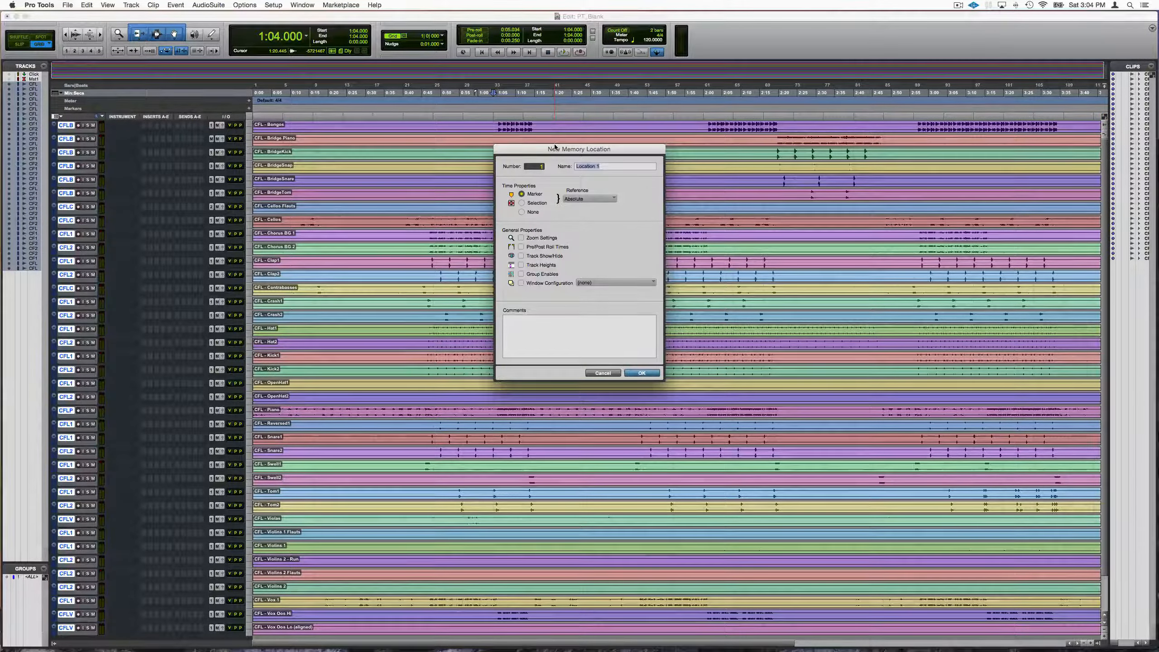
type("Chorus 1")
key("Return")
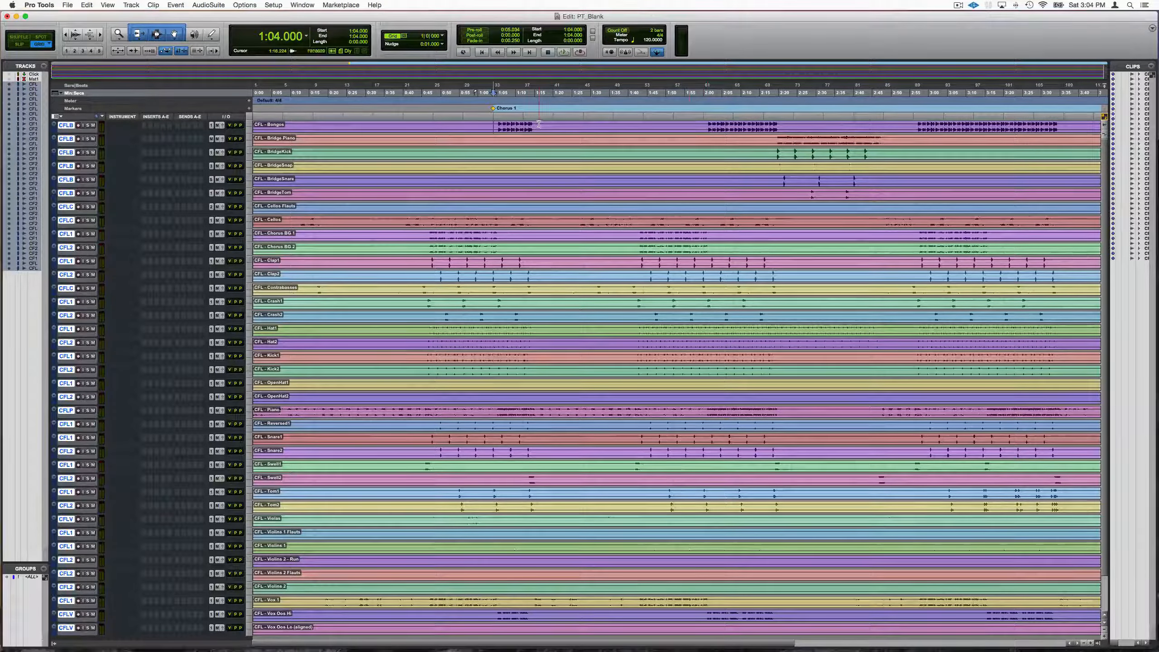
Add a marker named "Verse 2" at 1:16.000, where the first bongo section ends
left_click(580, 130)
key("KP_Enter")
type("Verse 2")
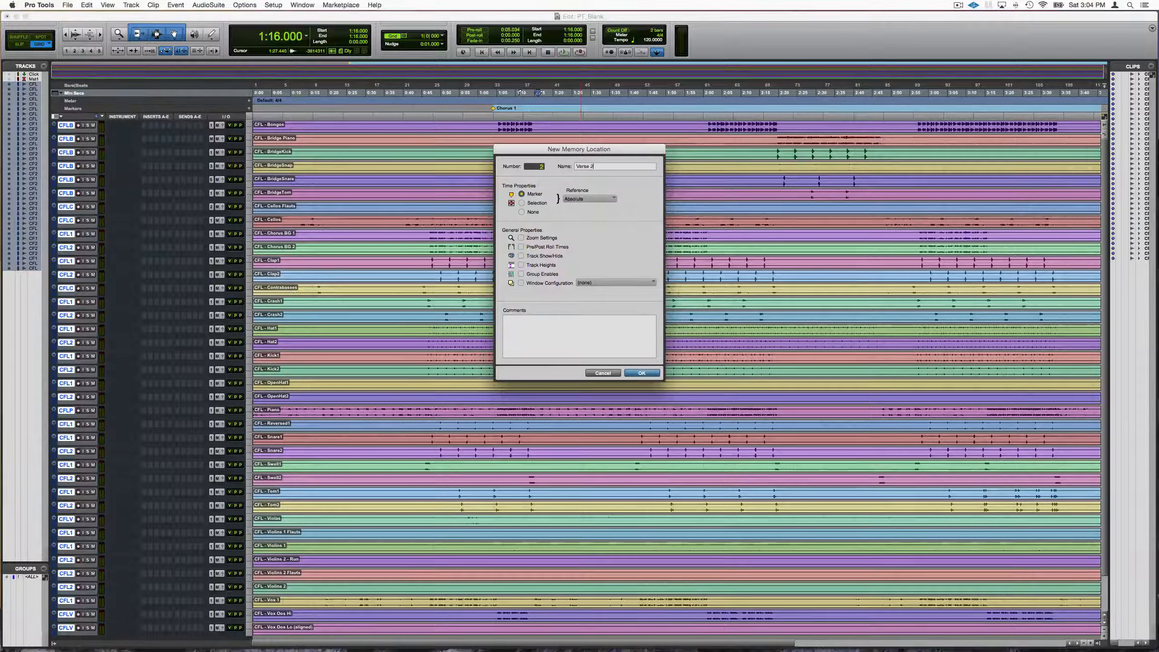
key("Return")
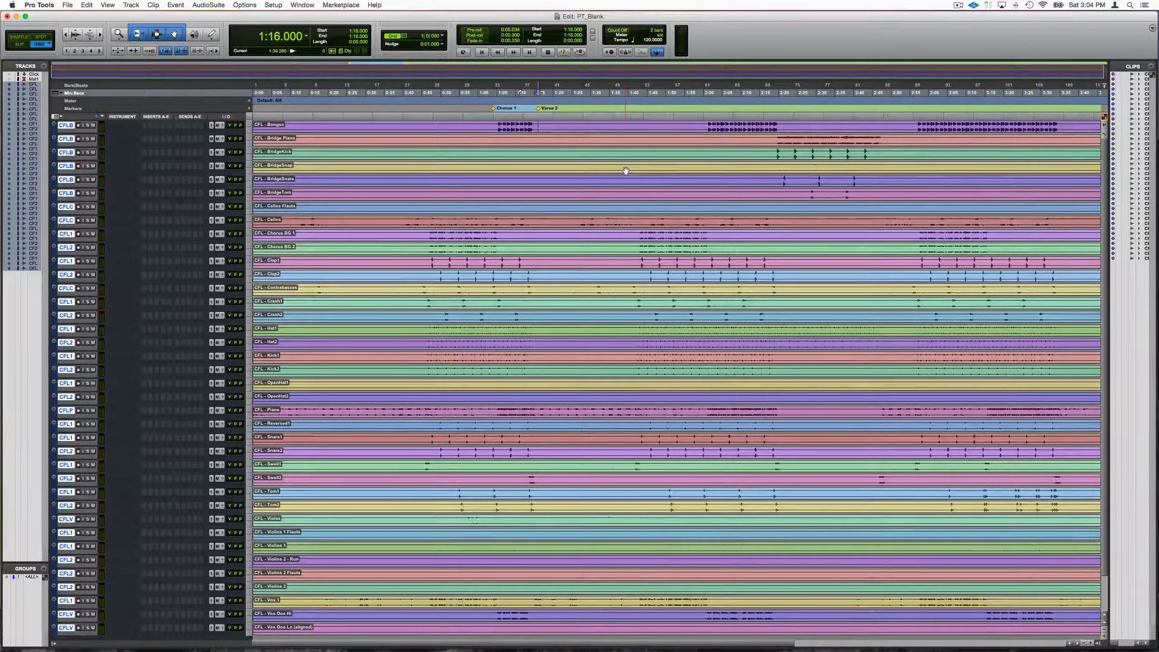
Zoom in horizontally around 1:52.000 and return to the full session length
left_click(673, 164)
key("t")
key("t")
key("t")
key("t")
key("t")
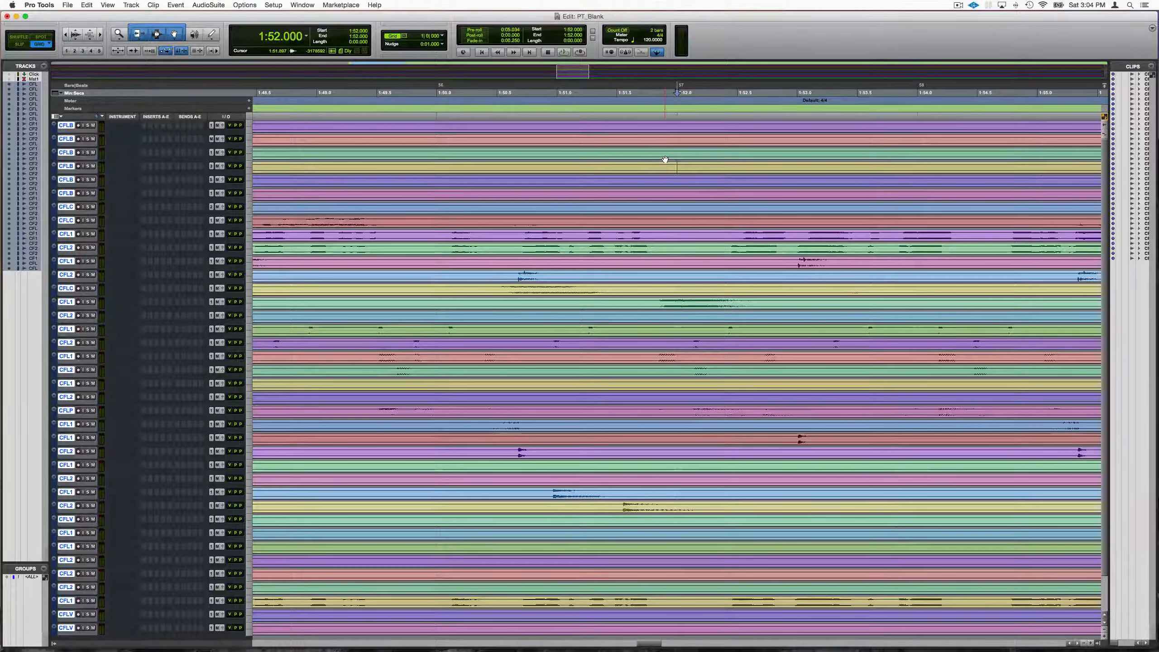
key("alt+a")
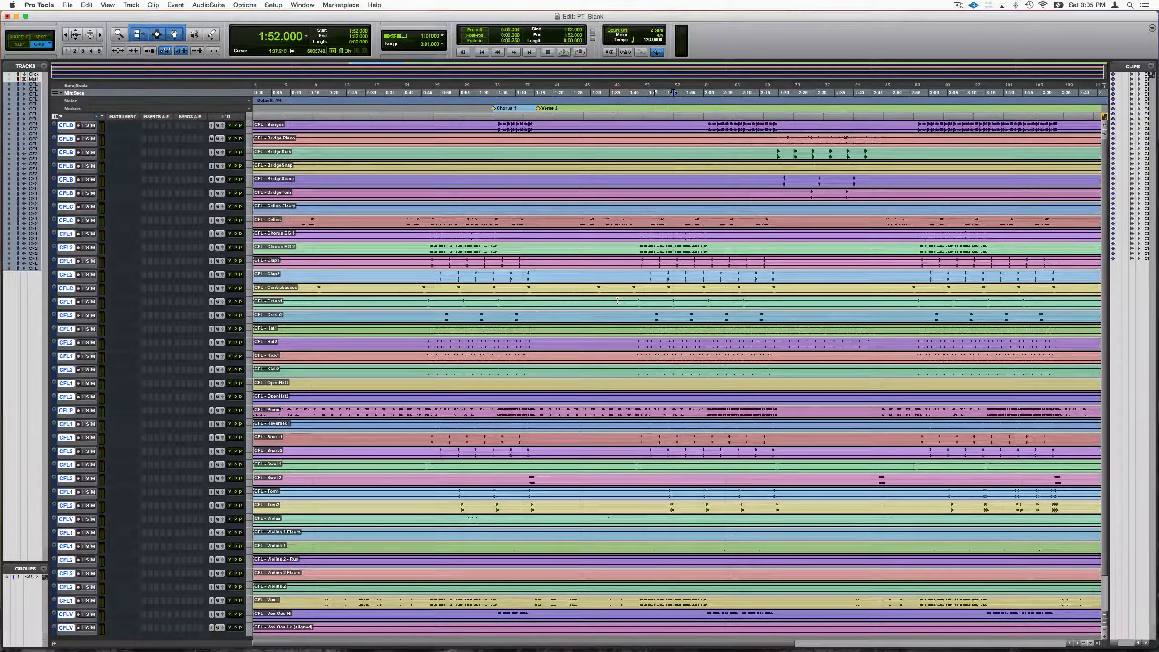
Increase the height of all tracks by two sizes so the waveforms are easier to inspect
scroll(618, 300, "down", 3)
scroll(619, 301, "up", 3)
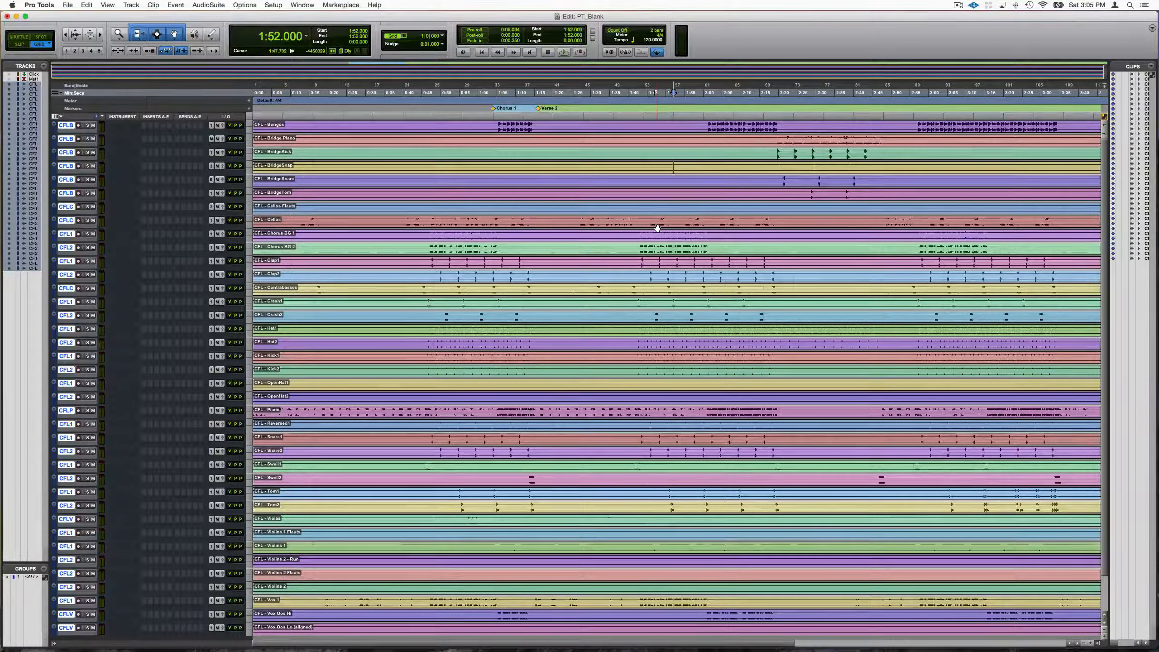
key("ctrl+alt+Up")
key("ctrl+alt+Up")
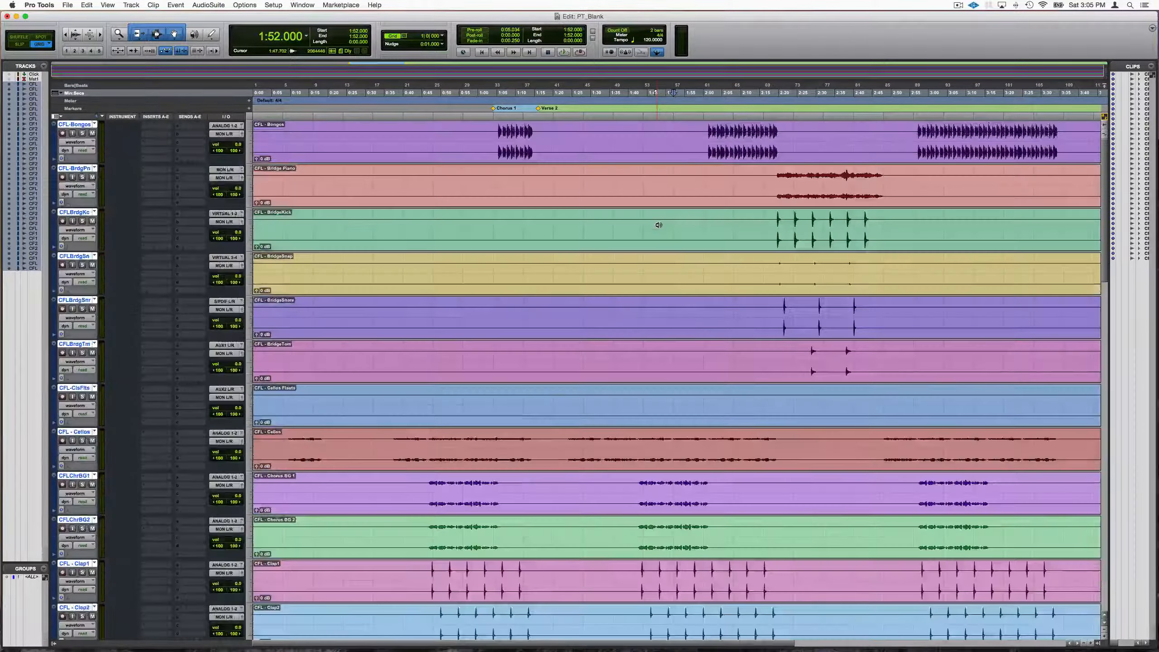
scroll(657, 228, "down", 5)
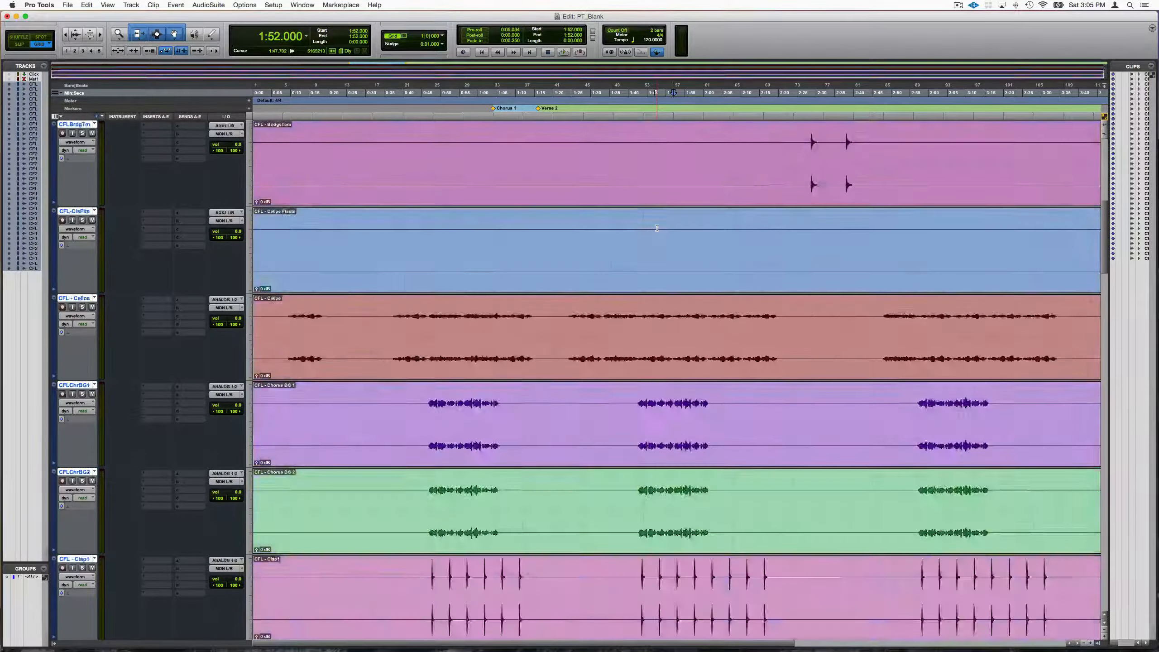
scroll(657, 228, "up", 5)
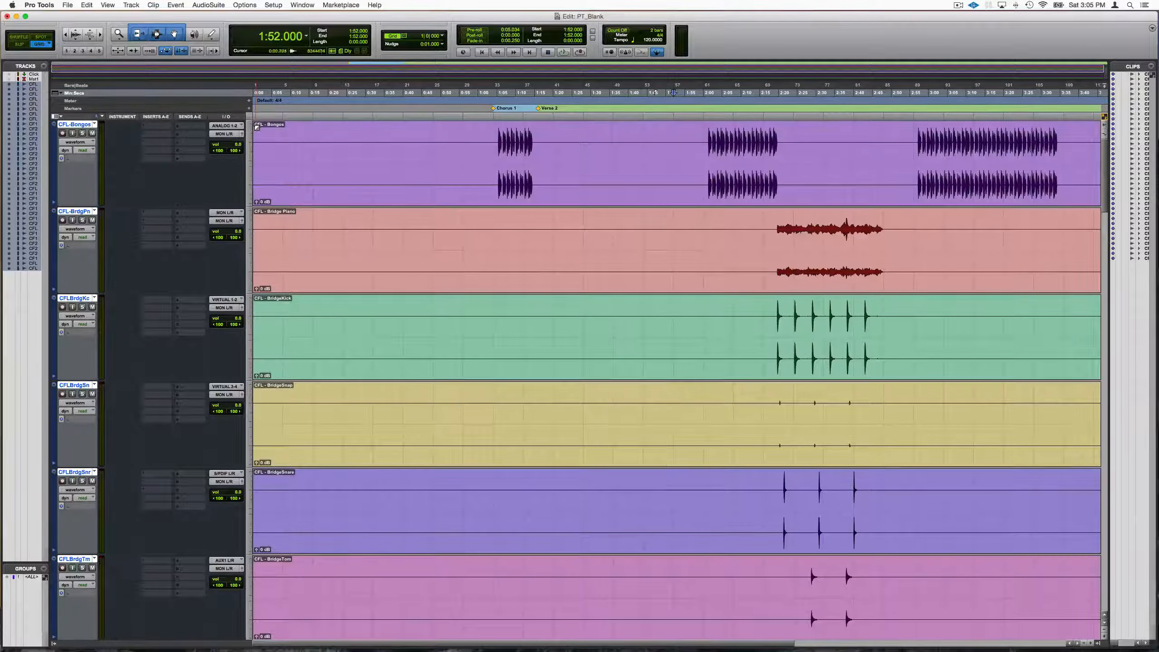
Delete the silent audio up to 0:54 on the Bongos through Cellos Flaute tracks, and up to about 2:16 from Bridge Piano down
key("F7")
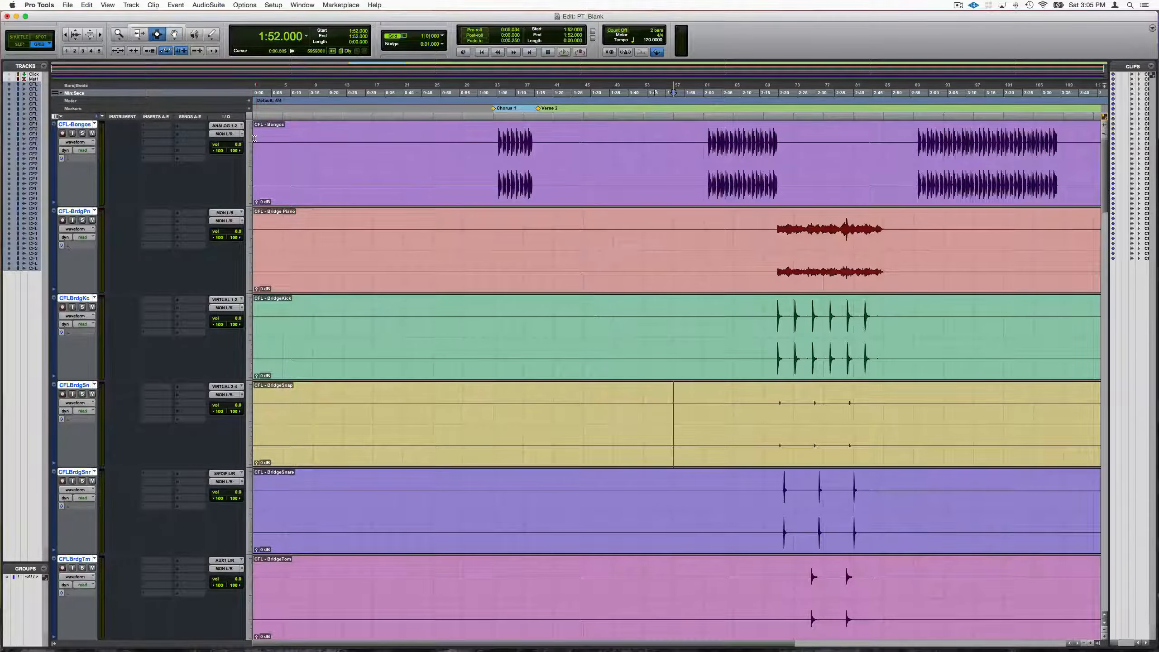
left_click_drag(256, 137, 458, 450)
key("Delete")
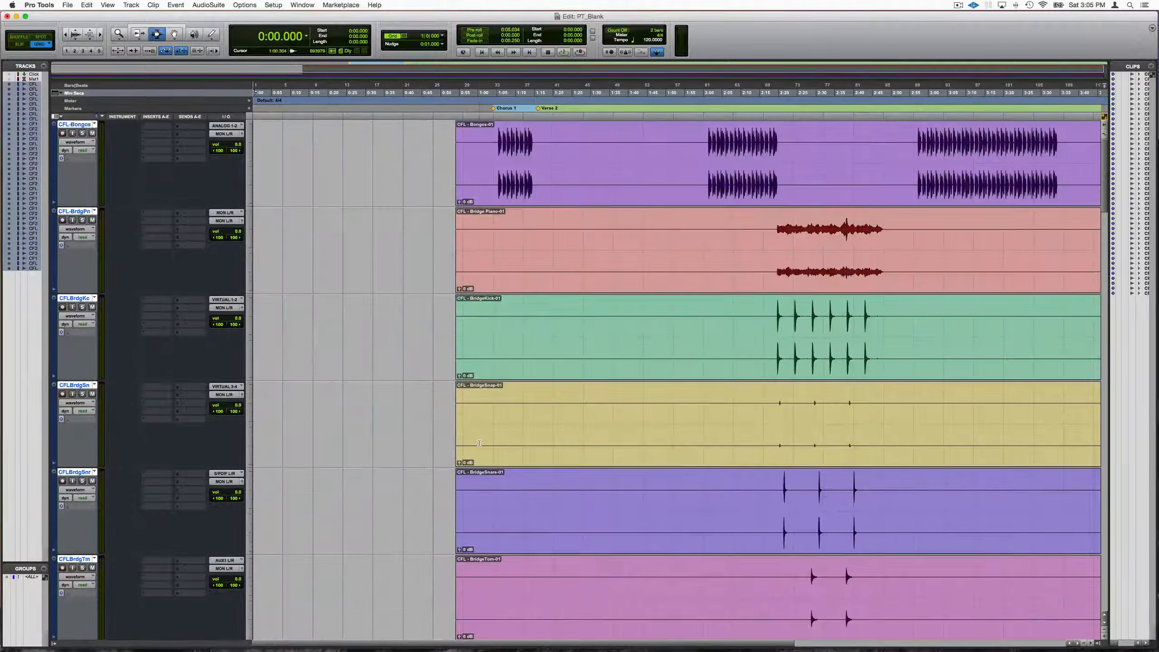
left_click_drag(490, 243, 736, 513)
key("Delete")
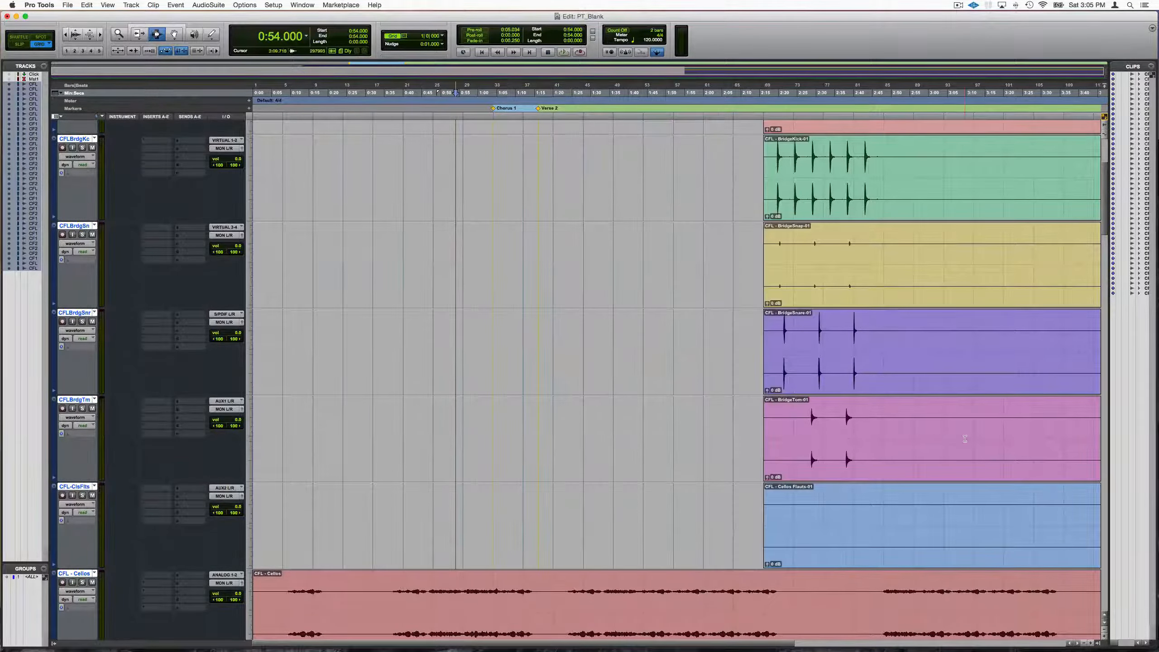
Enlarge the audio waveform display of all tracks to reveal low-level material
scroll(927, 444, "right", 3)
scroll(927, 444, "right", 15)
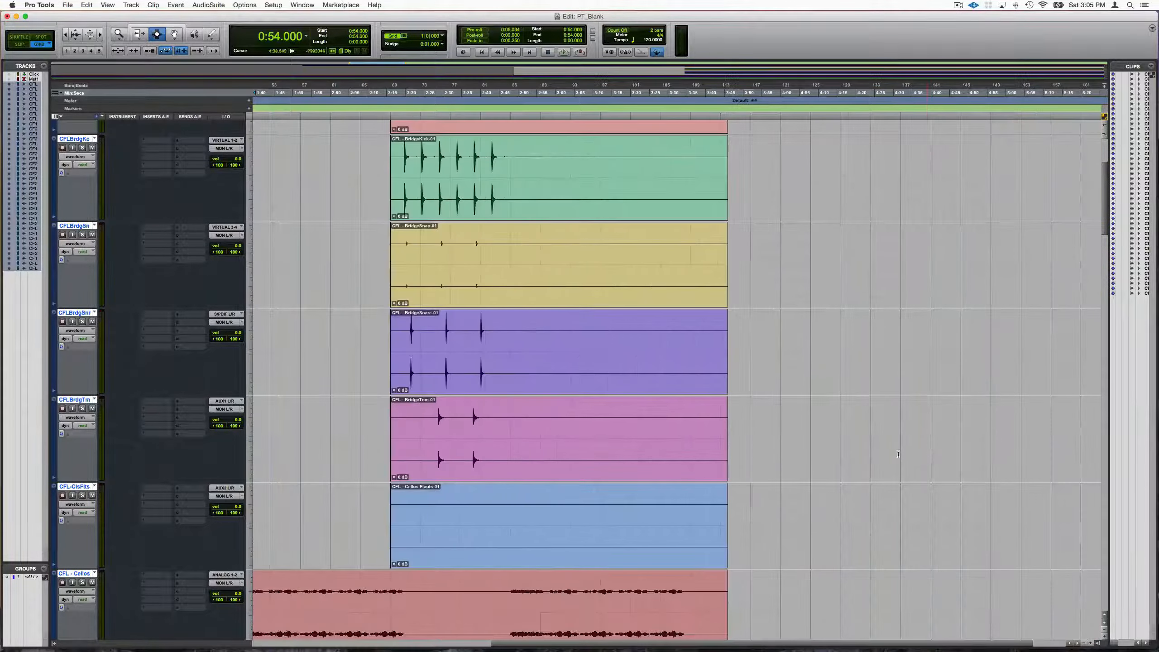
left_click(483, 512)
left_click_drag(1104, 124, 1104, 86)
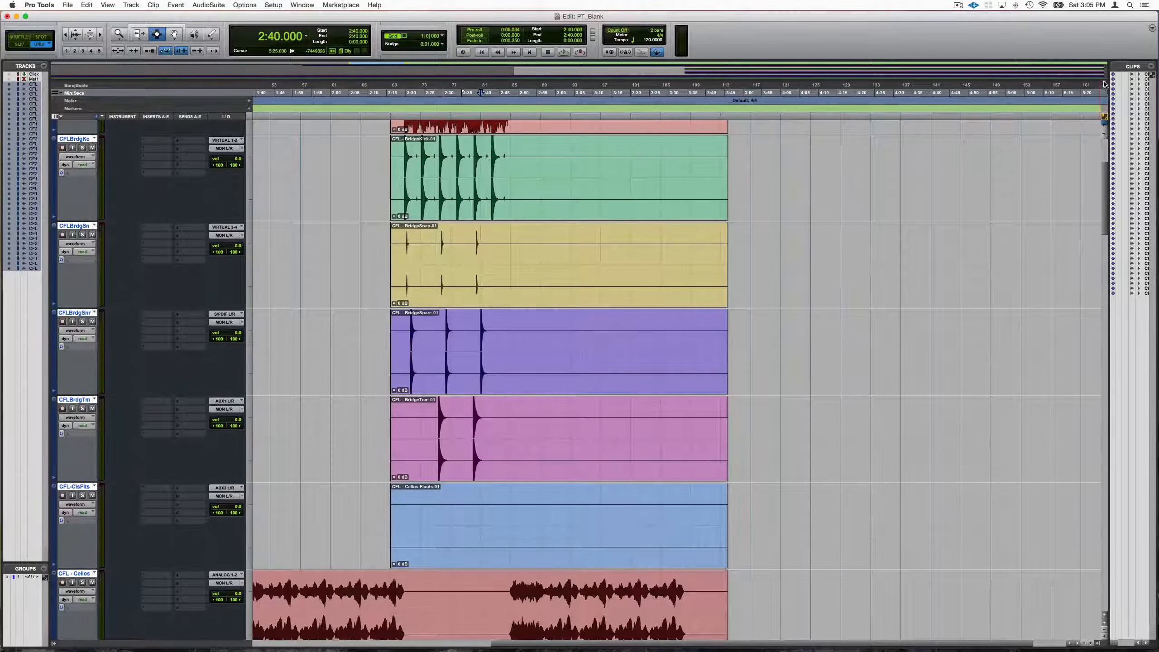
Extend the start of the Cellos Flaute clip back to 0:14.000 to restore its trimmed audio
scroll(444, 443, "left", 3)
scroll(444, 444, "left", 10)
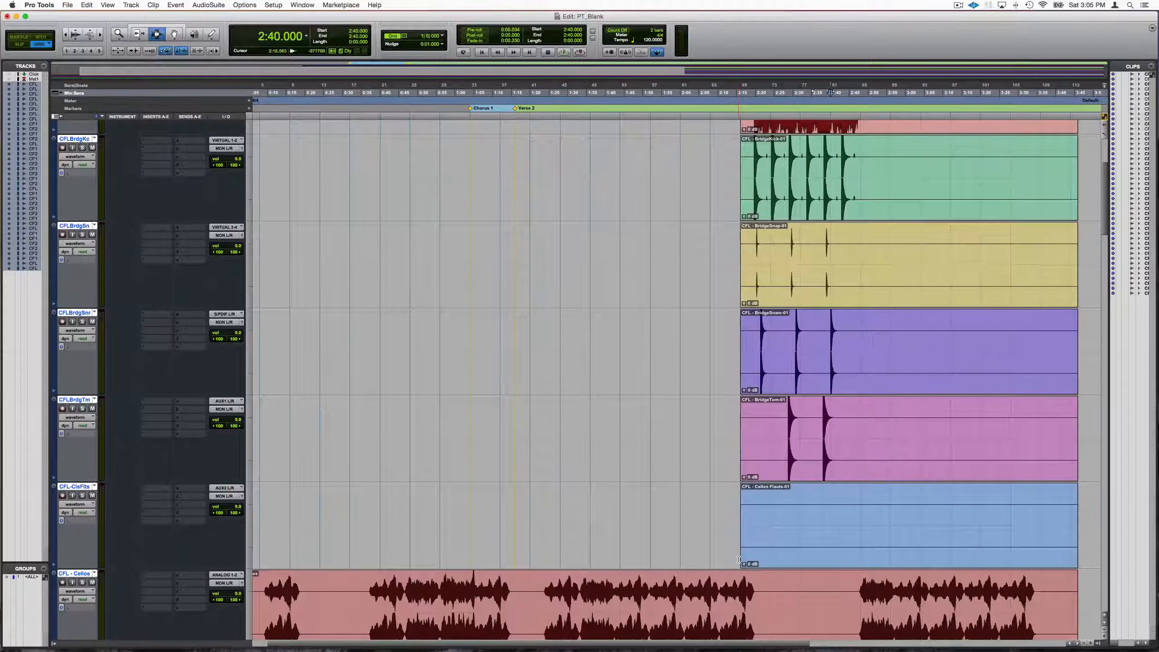
key("F6+F7")
left_click_drag(741, 554, 282, 548)
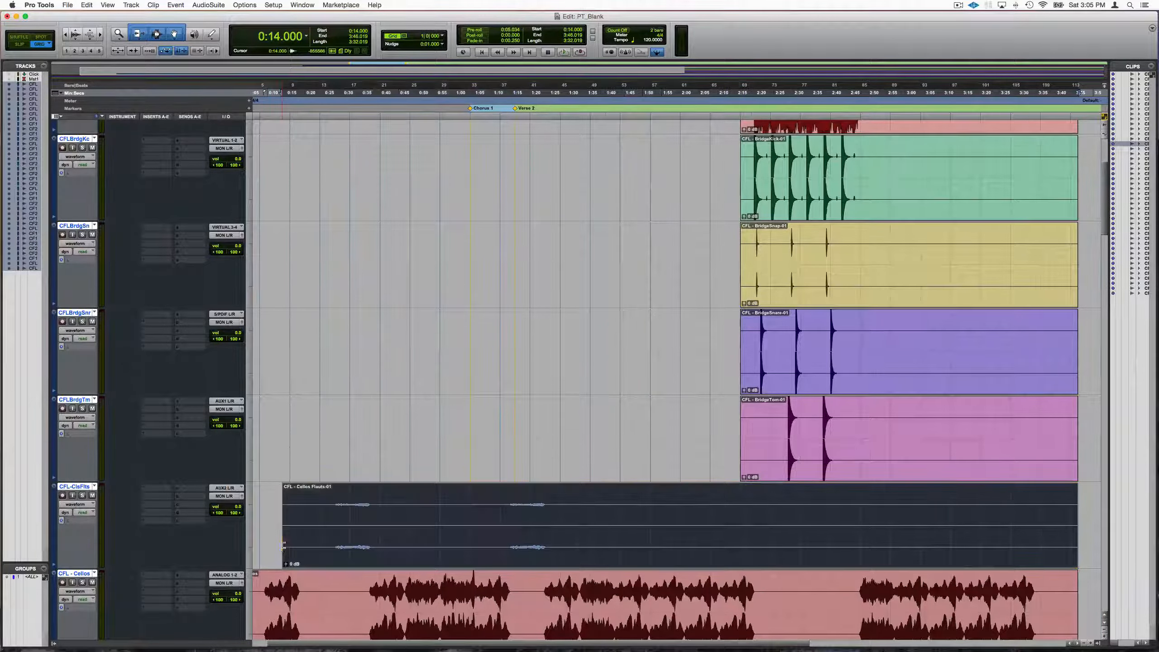
Delete the silent part of the Cellos Flaute clip from 1:28.000 to its end
left_click(477, 507)
left_click_drag(562, 513, 1074, 541)
key("Delete")
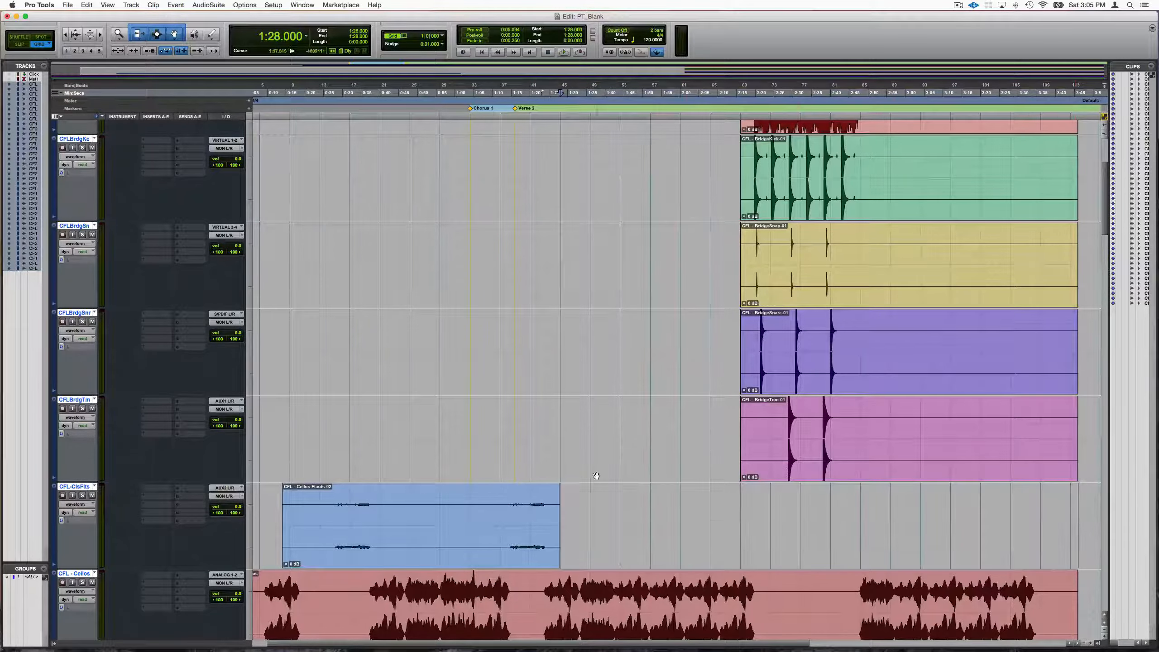
Rename the CFL - Bongos track as "Bongos" and proceed to naming the following track
scroll(616, 465, "down", 10)
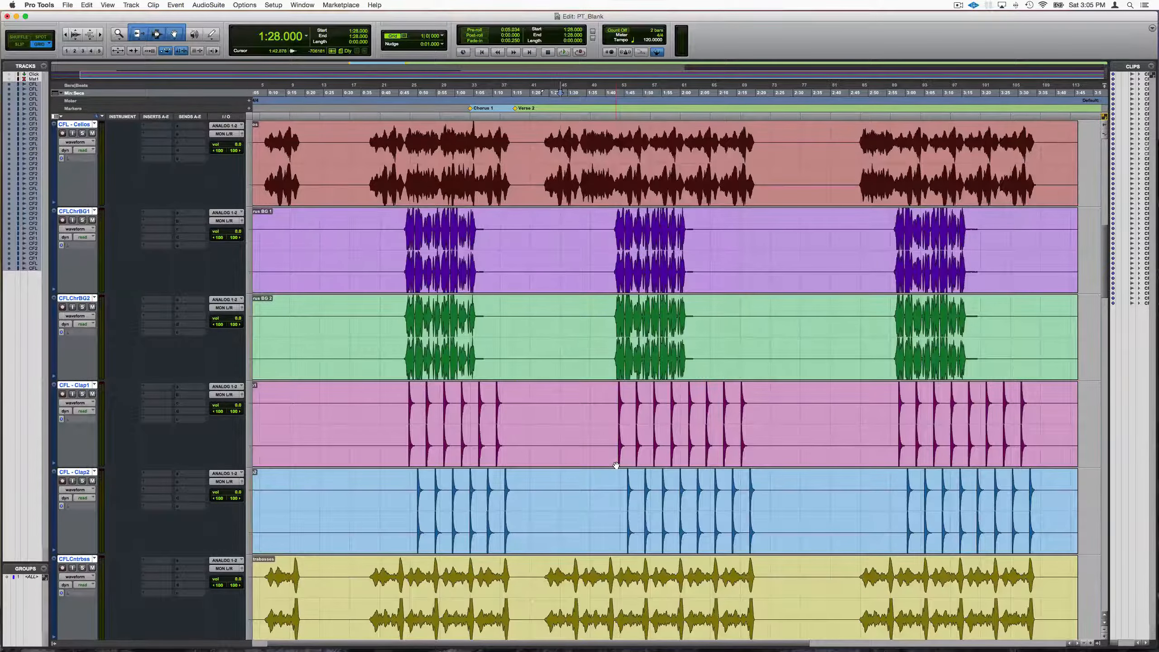
scroll(394, 442, "up", 10)
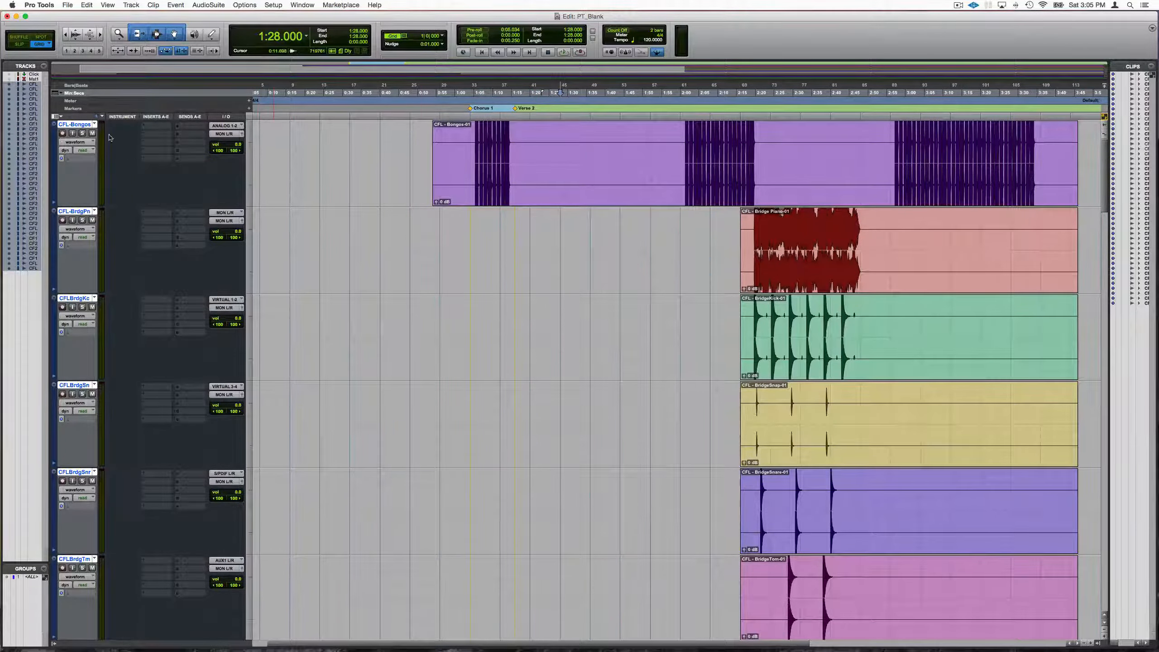
double_click(75, 123)
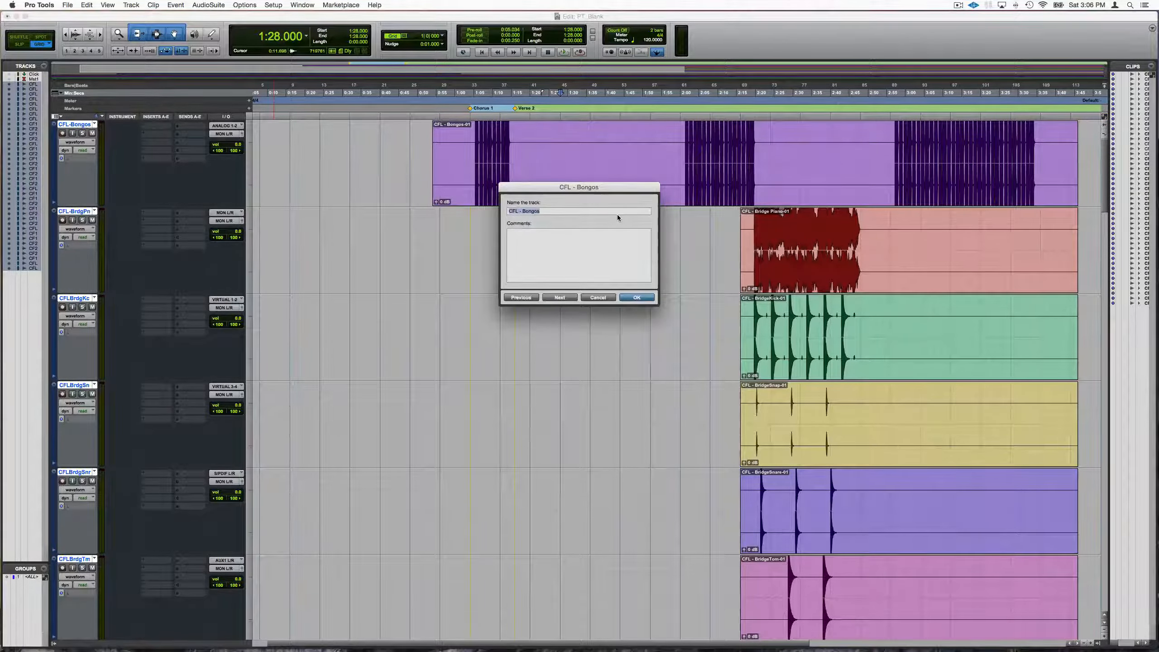
type("Bon")
key("BackSpace")
key("BackSpace")
key("super")
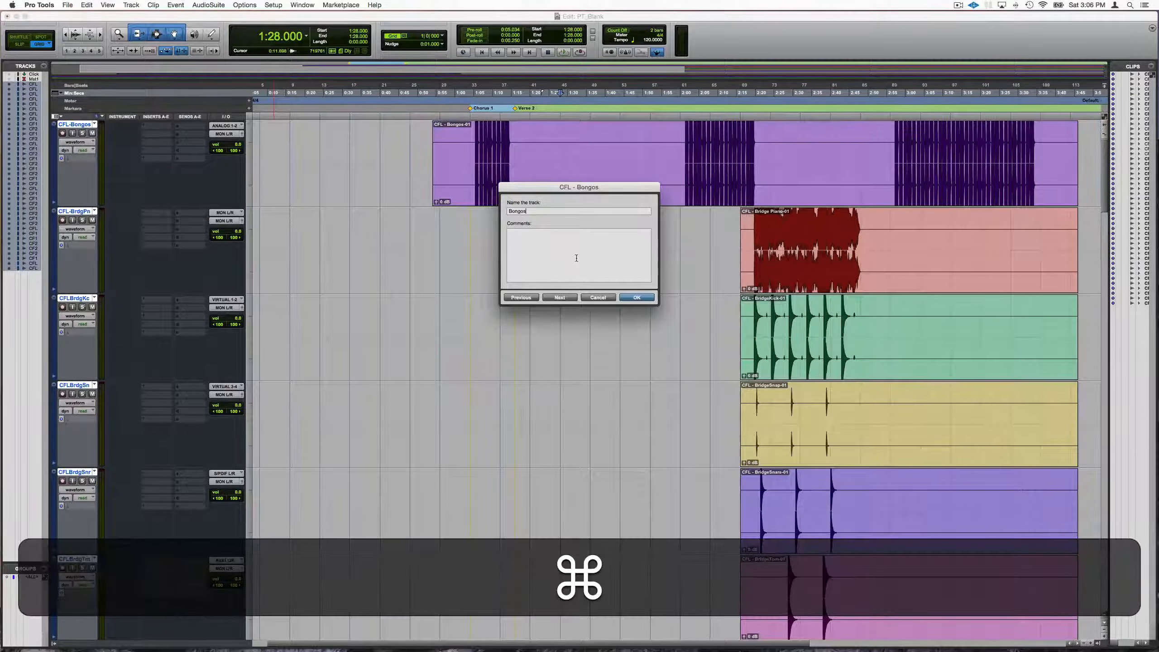
key("super+Right")
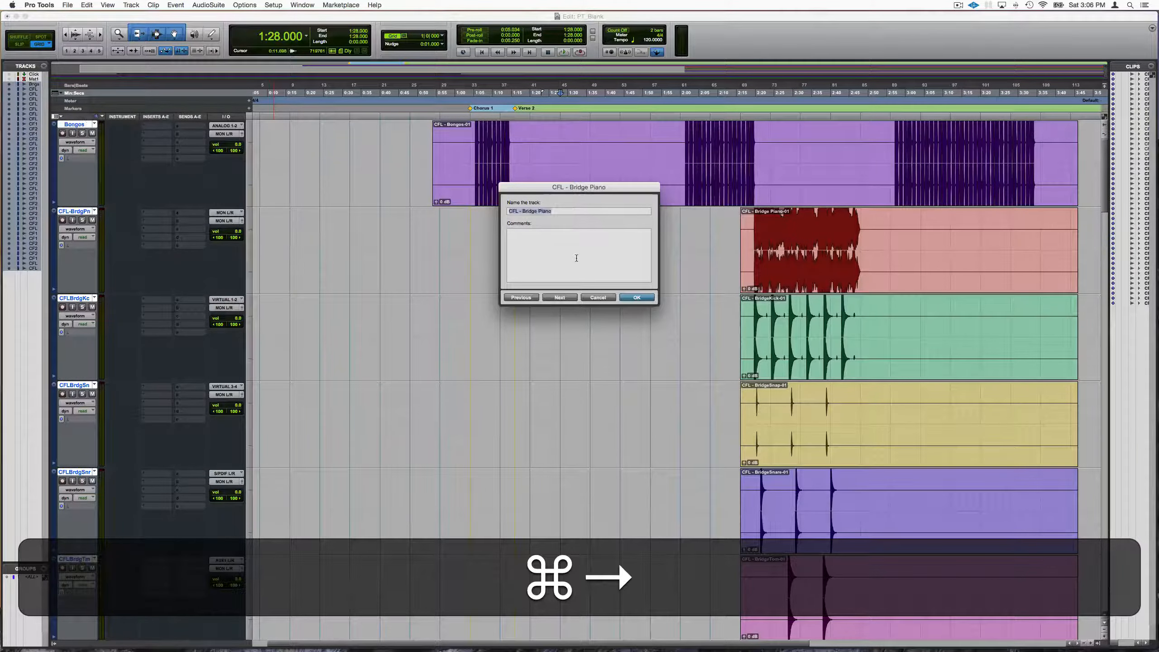
Rename the CFL - Bridge Piano track as "Bridge Piano" and proceed to naming the following track
type("Brdige Pian")
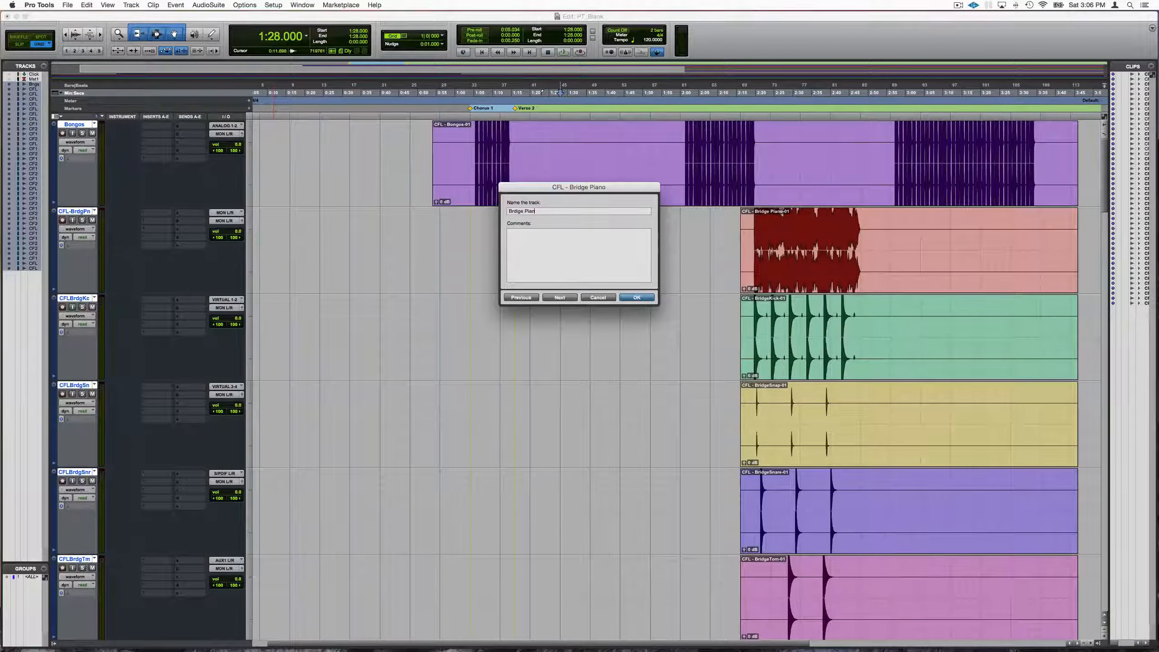
key("BackSpace")
key("BackSpace")
key("BackSpace")
key("BackSpace")
key("BackSpace")
key("BackSpace")
type("idge P")
key("super+Right")
Rename the CFL - BridgeKick track as "Bridge Kick" and finish the track naming
type("Bridge")
key("super+Right")
key("Return")
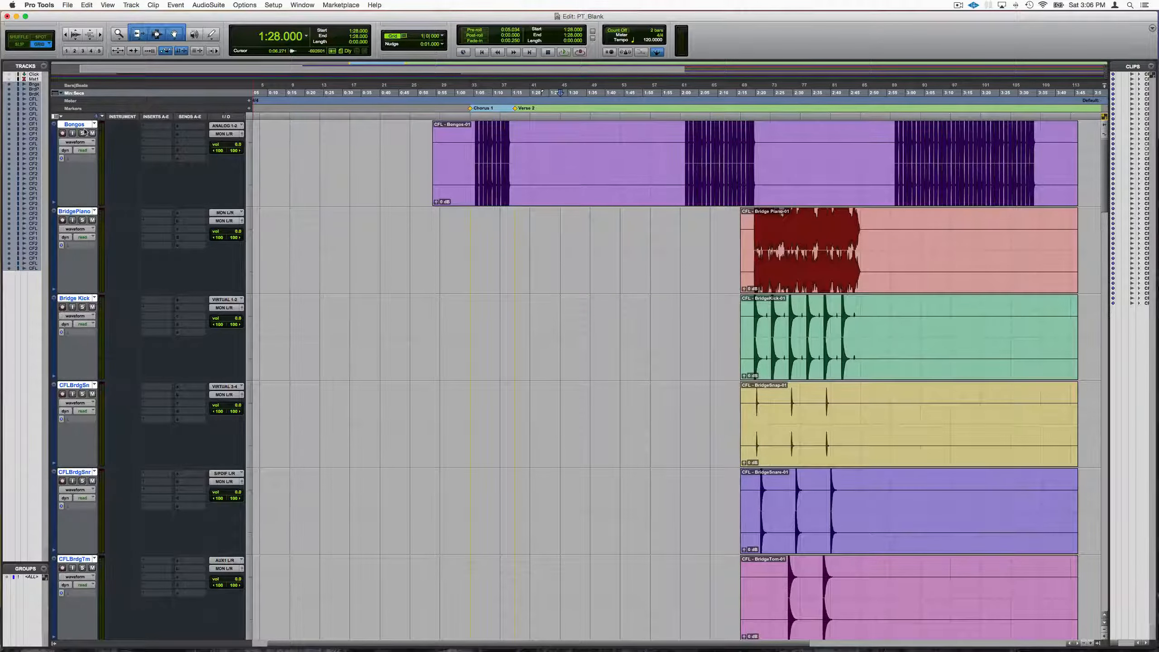
scroll(109, 456, "down", 10)
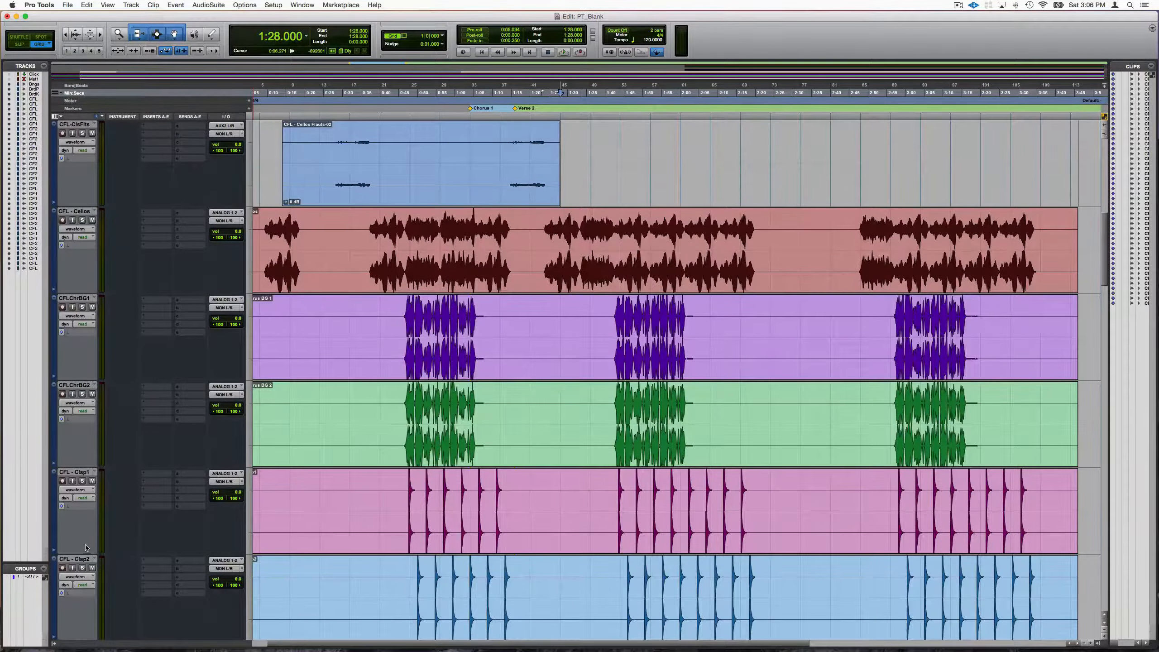
scroll(86, 547, "down", 8)
scroll(90, 561, "down", 6)
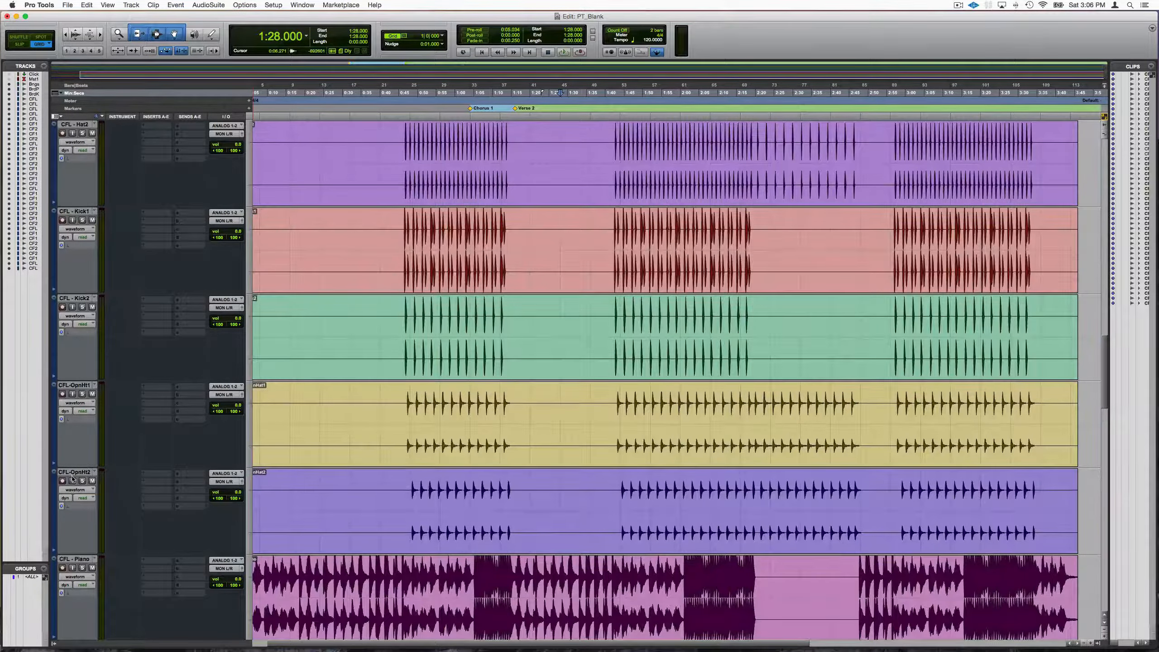
Select the tracks from Bongos through CFL-OpnHt2 and colour them red with the Color Palette set to Tracks, closing the palette when finished
scroll(110, 466, "up", 12)
scroll(109, 464, "up", 8)
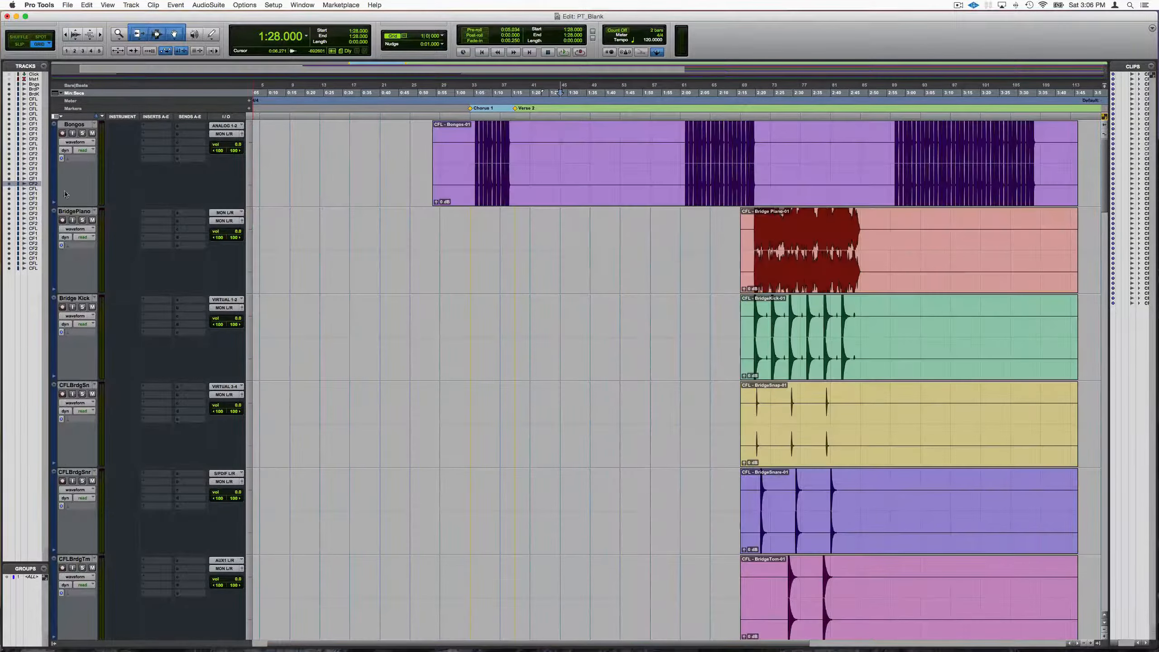
left_click(75, 125, "shift")
left_click(302, 5)
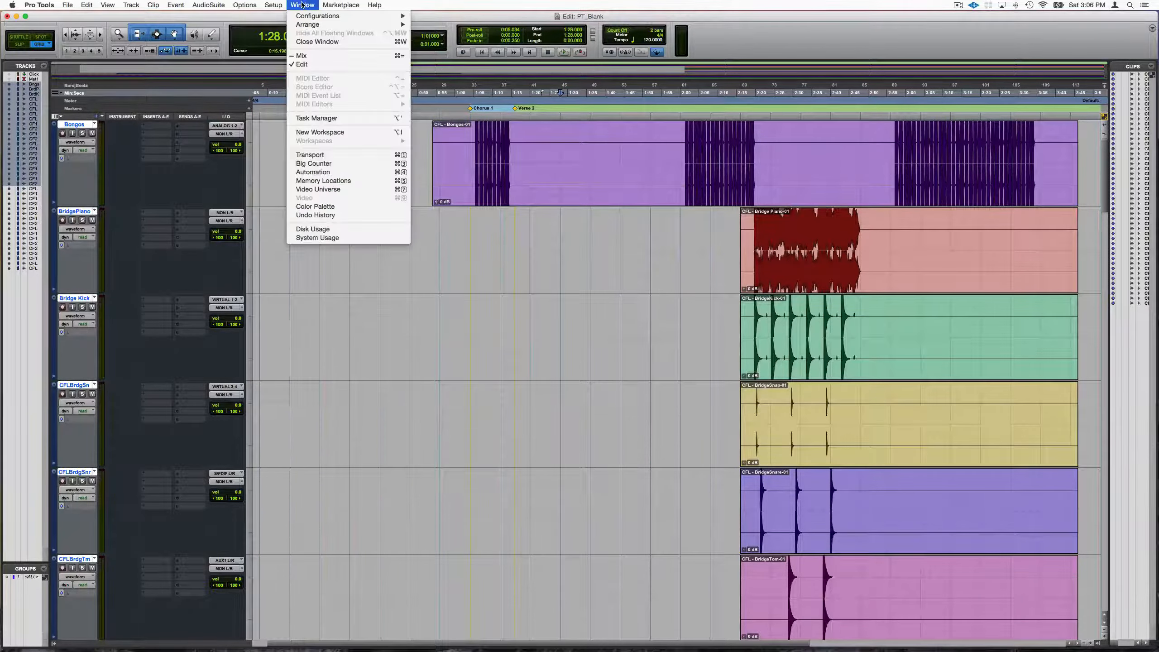
left_click(314, 206)
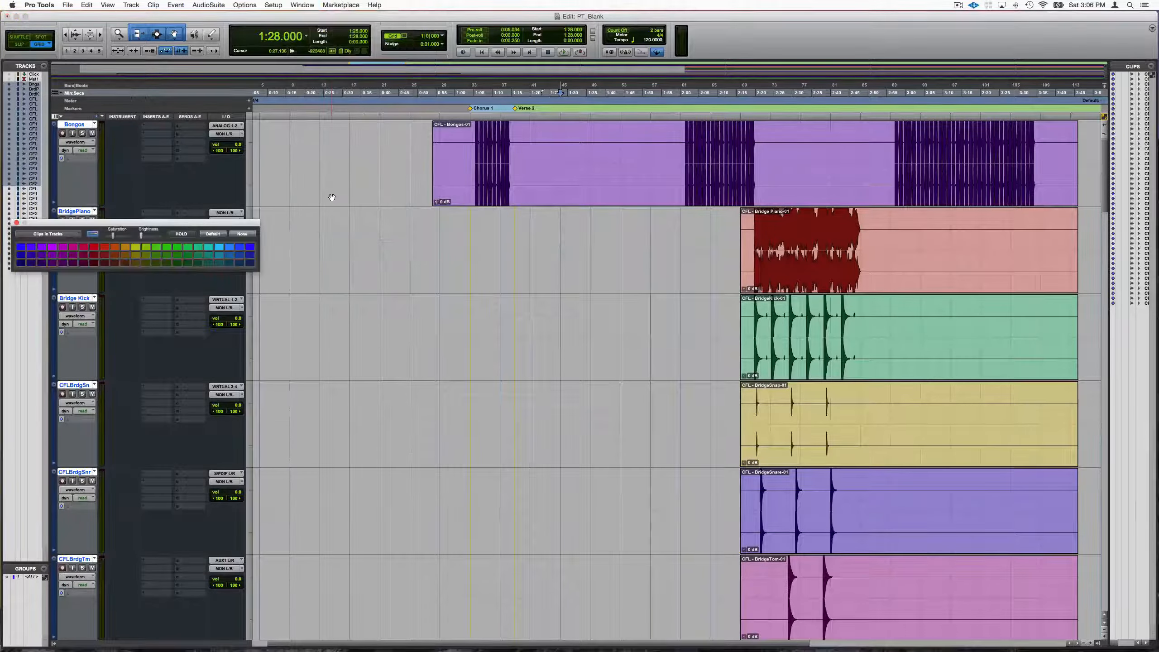
left_click_drag(112, 223, 376, 287)
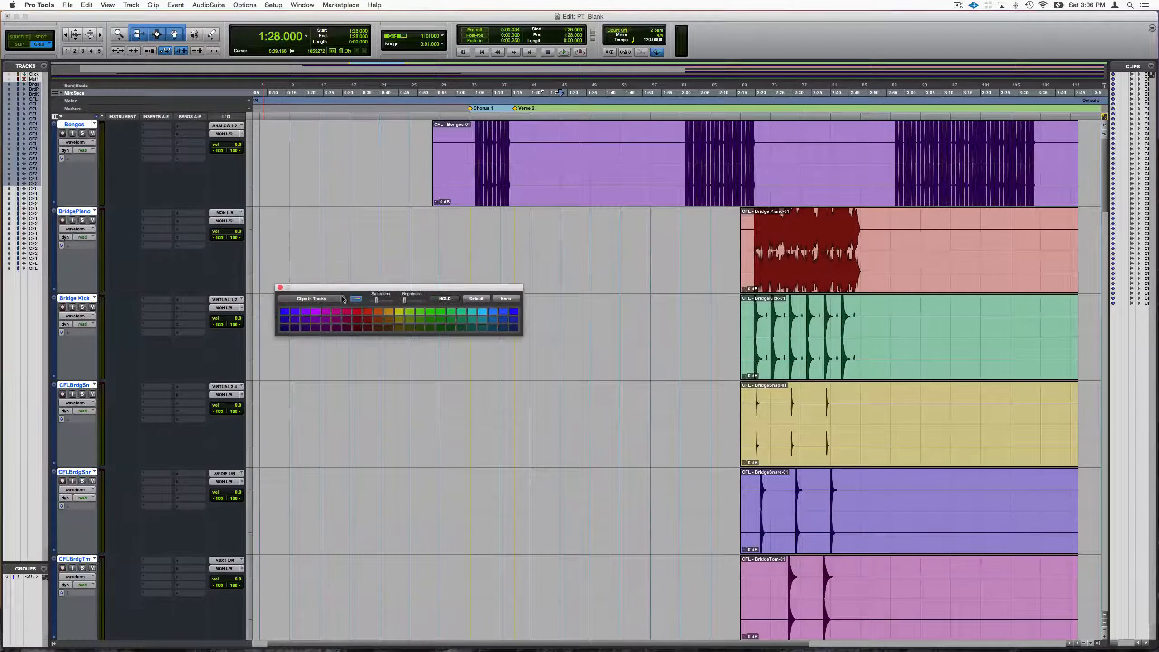
left_click(331, 299)
left_click(354, 291)
left_click(358, 313)
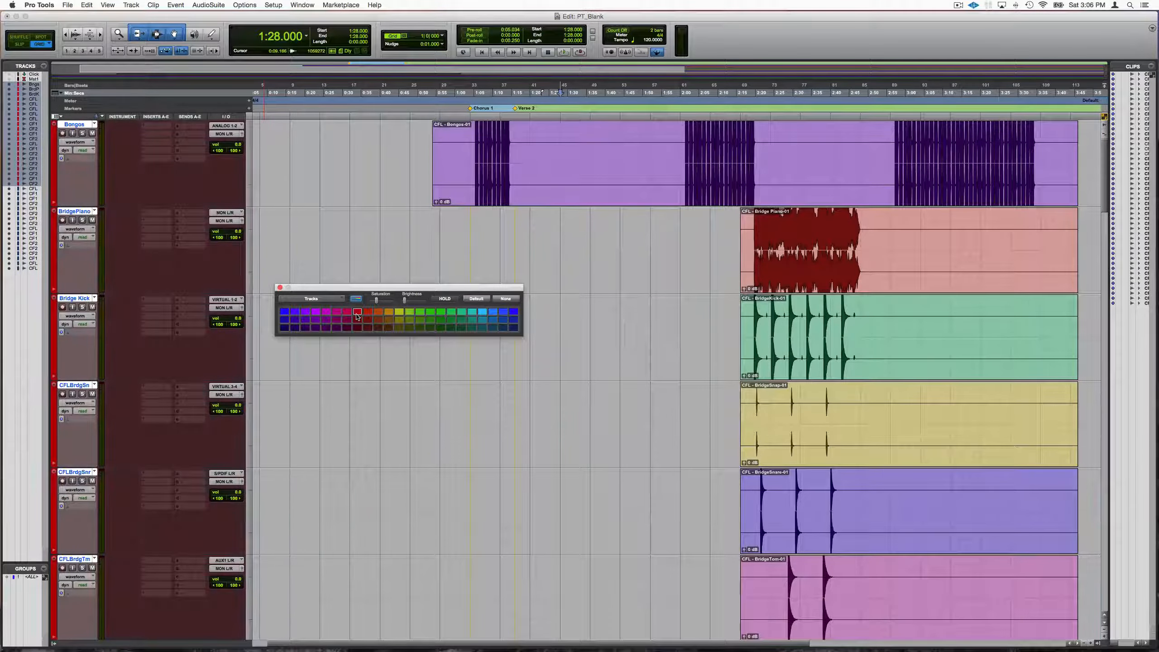
left_click(279, 287)
Widen the track list, and hide the tracks above Snare1 before showing them again
scroll(167, 445, "down", 20)
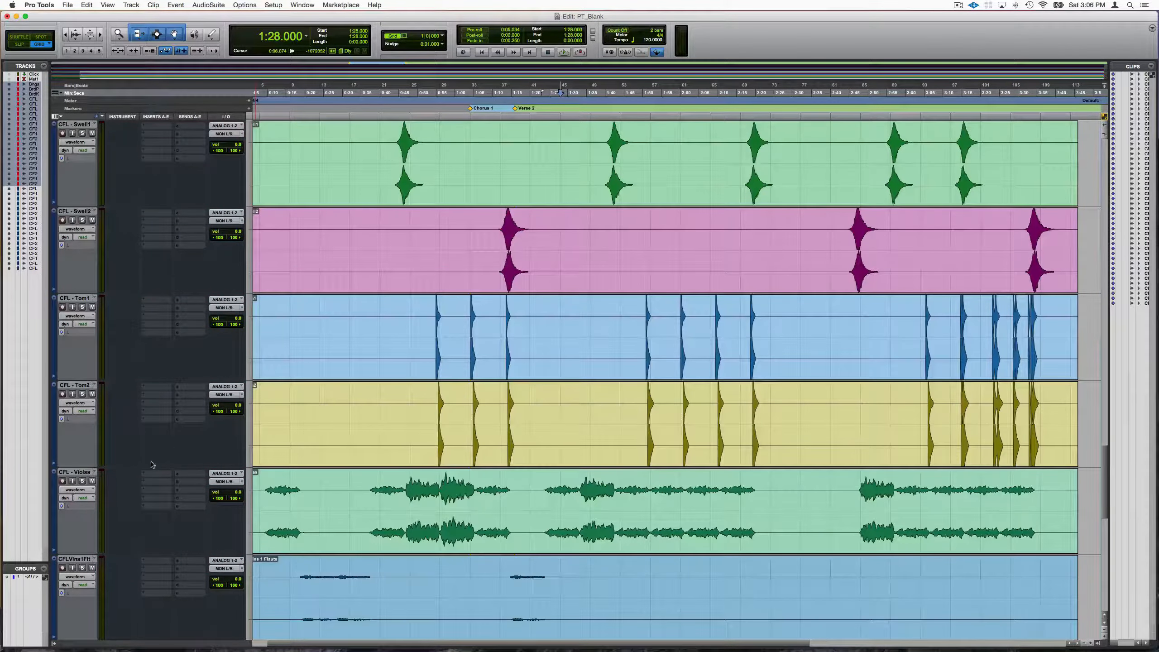
scroll(226, 435, "up", 20)
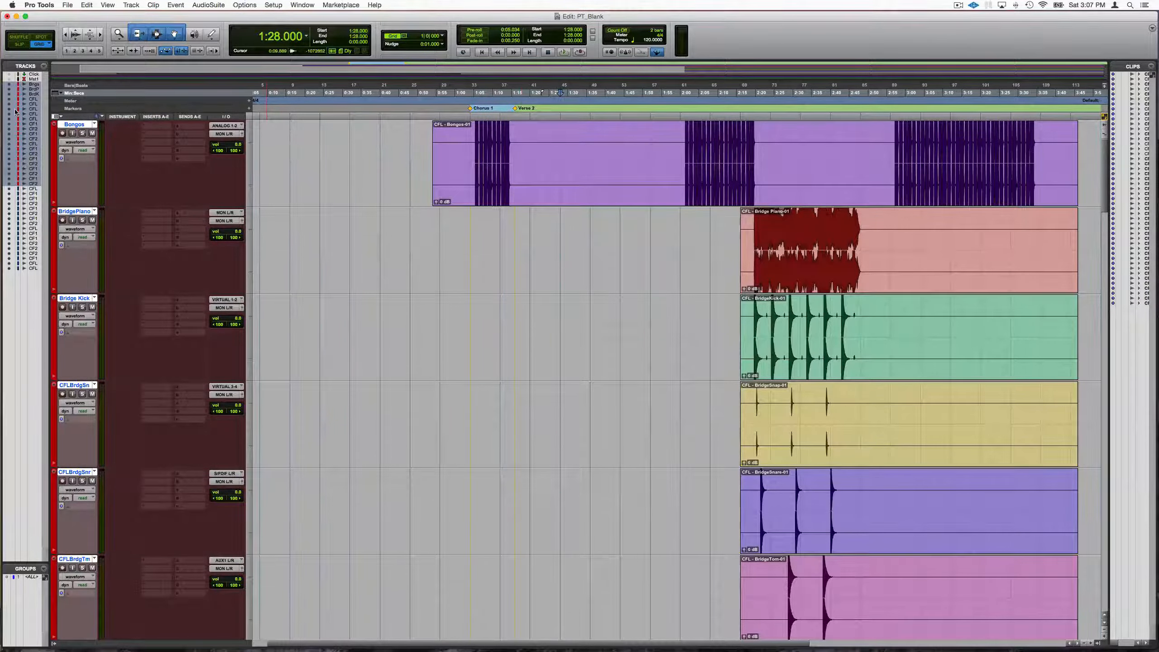
left_click_drag(50, 101, 62, 102)
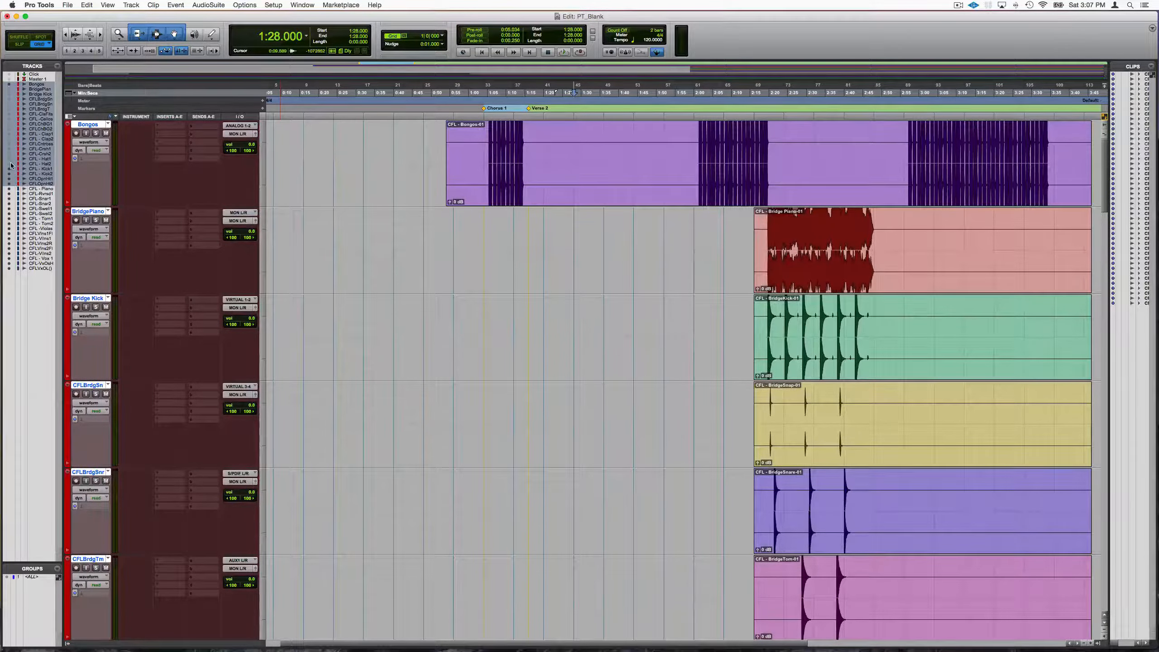
left_click_drag(10, 164, 9, 197)
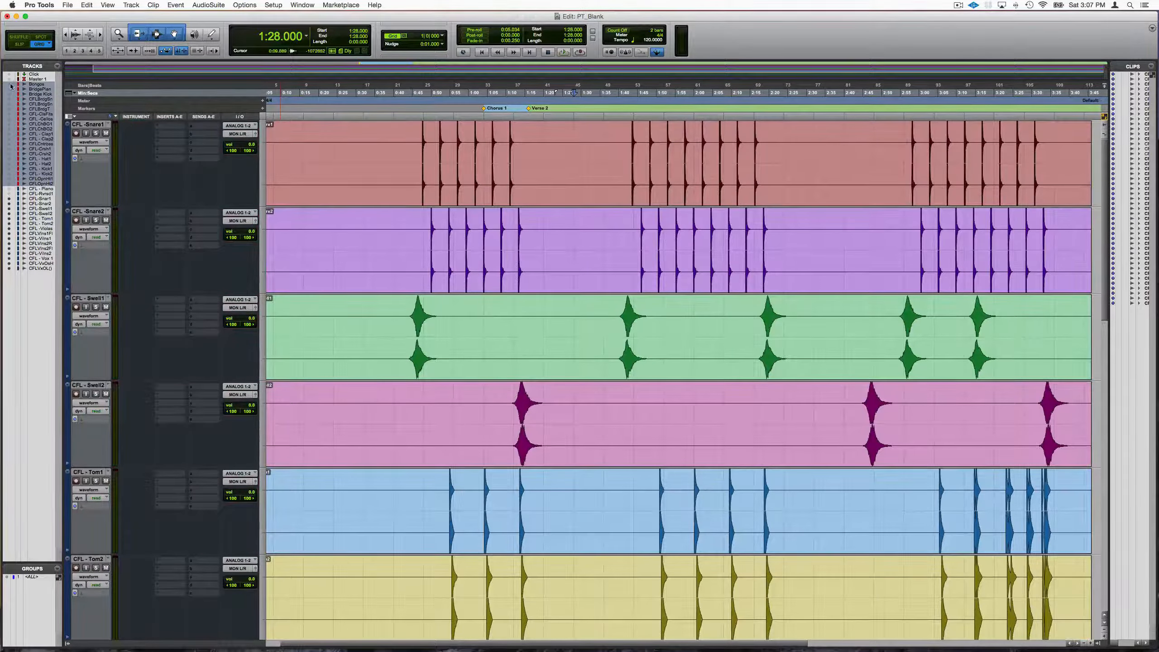
left_click_drag(10, 135, 8, 195)
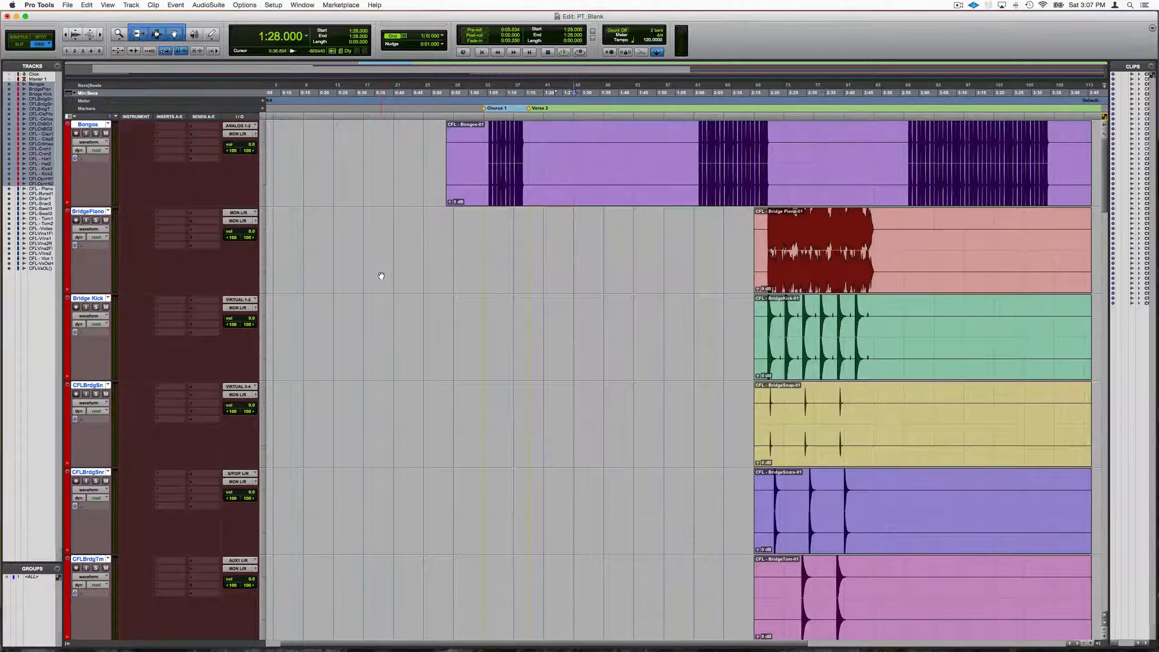
Insert the multichannel delay plug-in EchoBoy (stereo) in the first insert slot of the Bongos track
left_click(320, 234)
left_click(166, 128)
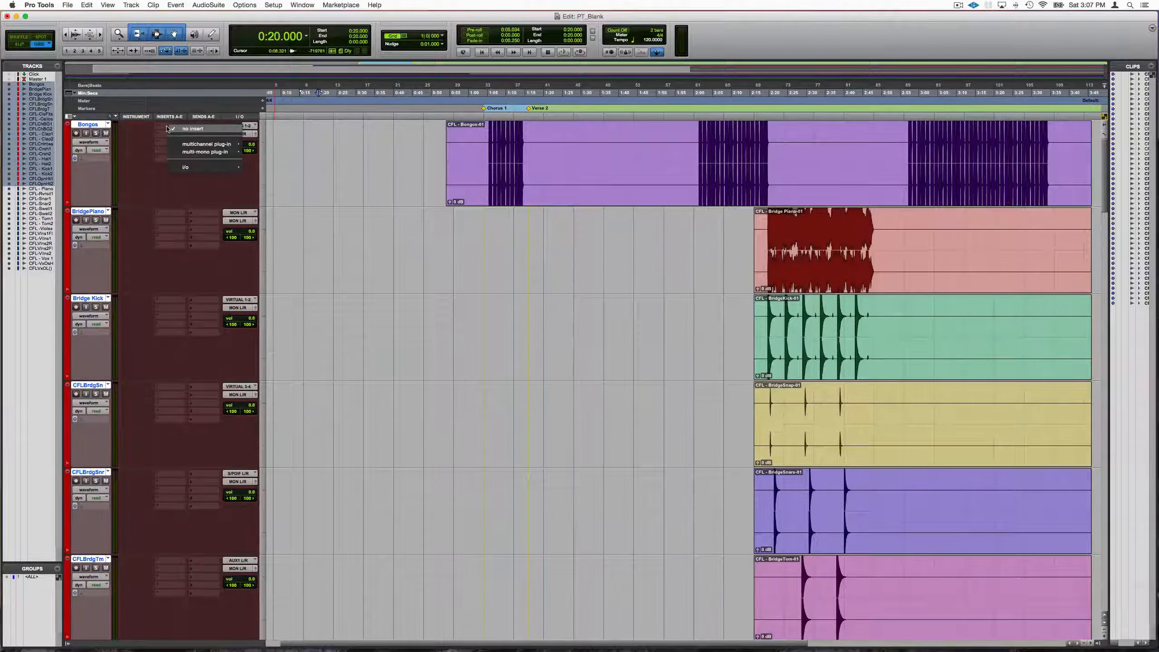
mouse_move(190, 145)
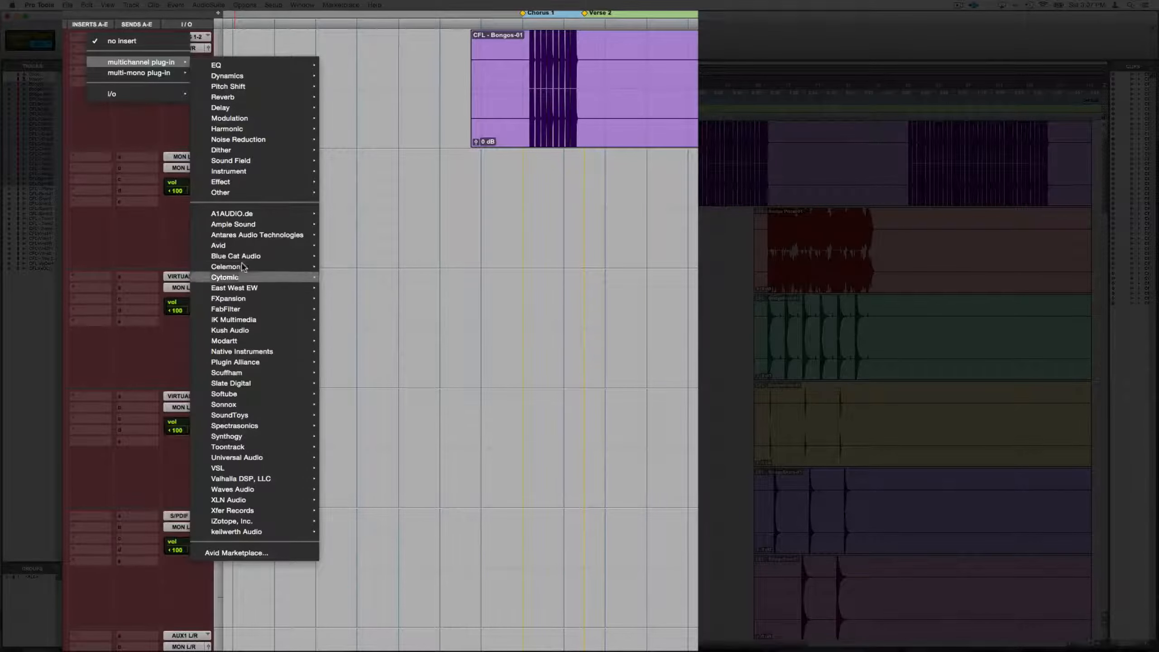
mouse_move(237, 112)
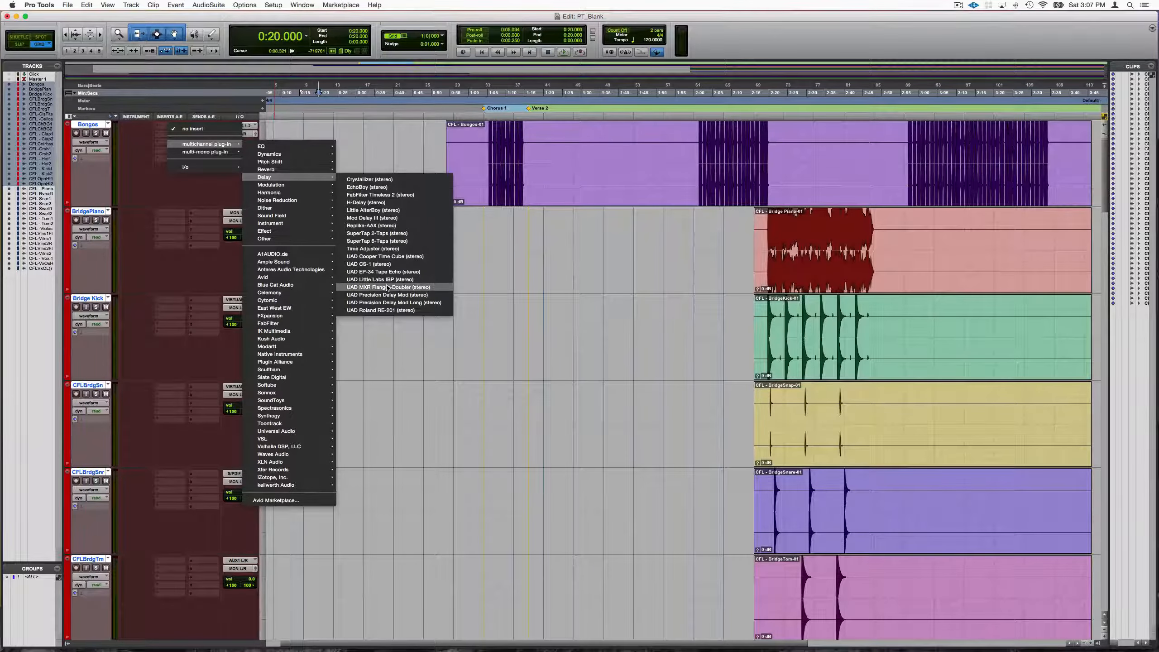
left_click(383, 187)
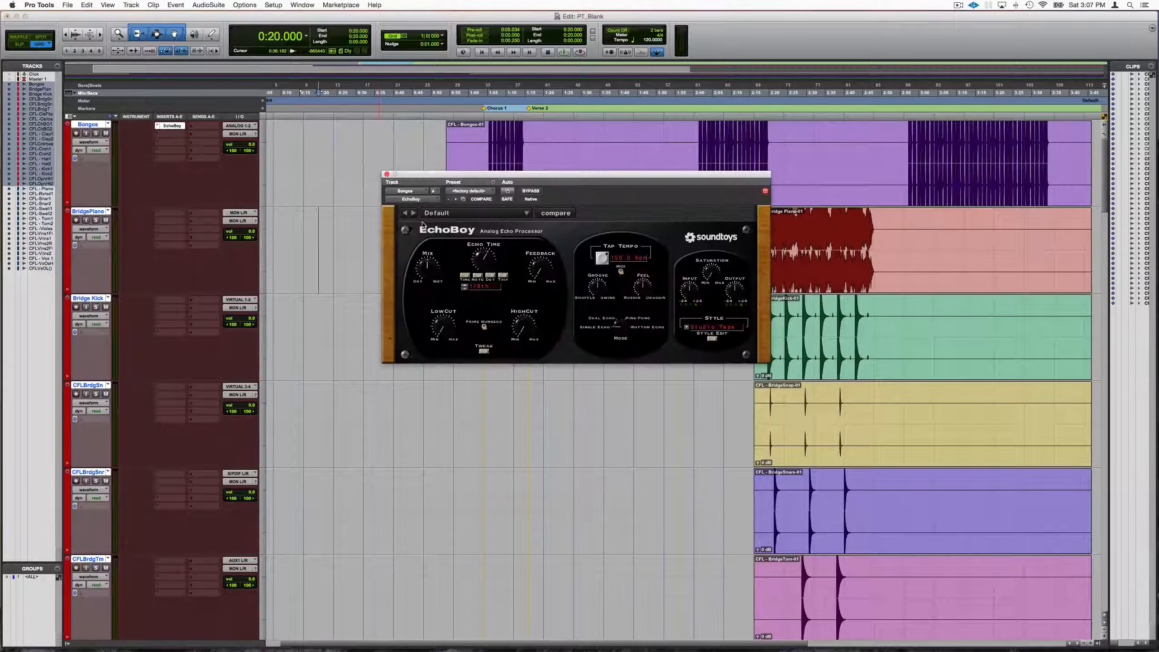
left_click_drag(488, 173, 477, 222)
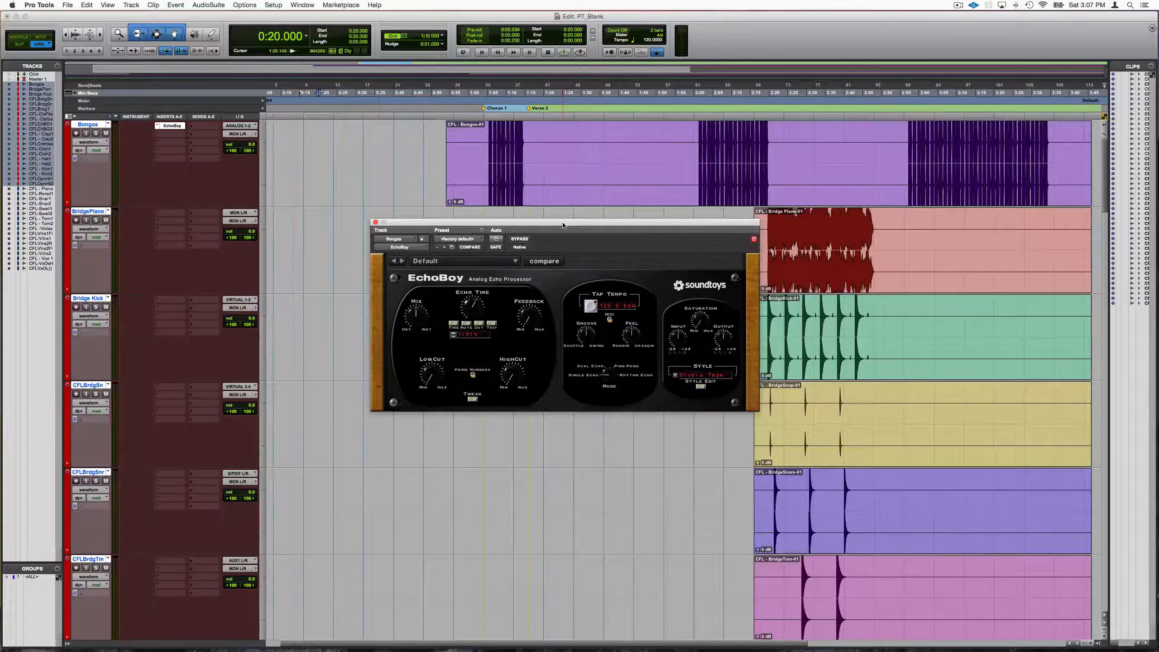
left_click_drag(564, 224, 544, 226)
Switch to the Mix window and hide all tracks from CFL - Piano onward
key("super+equal")
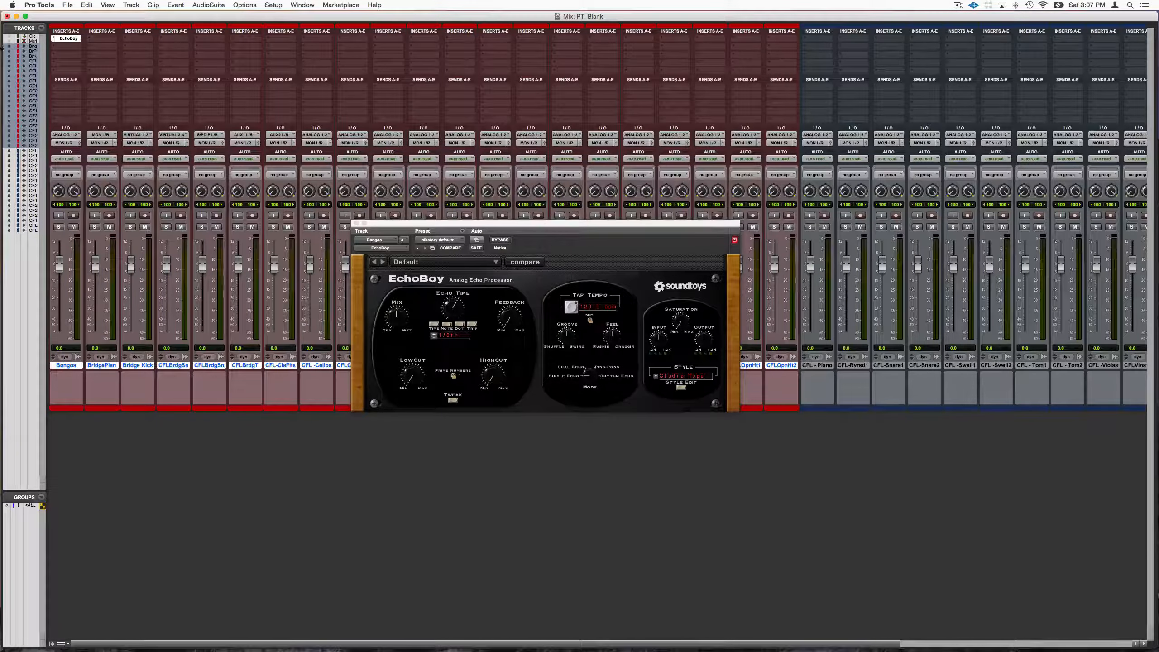
left_click_drag(8, 151, 7, 232)
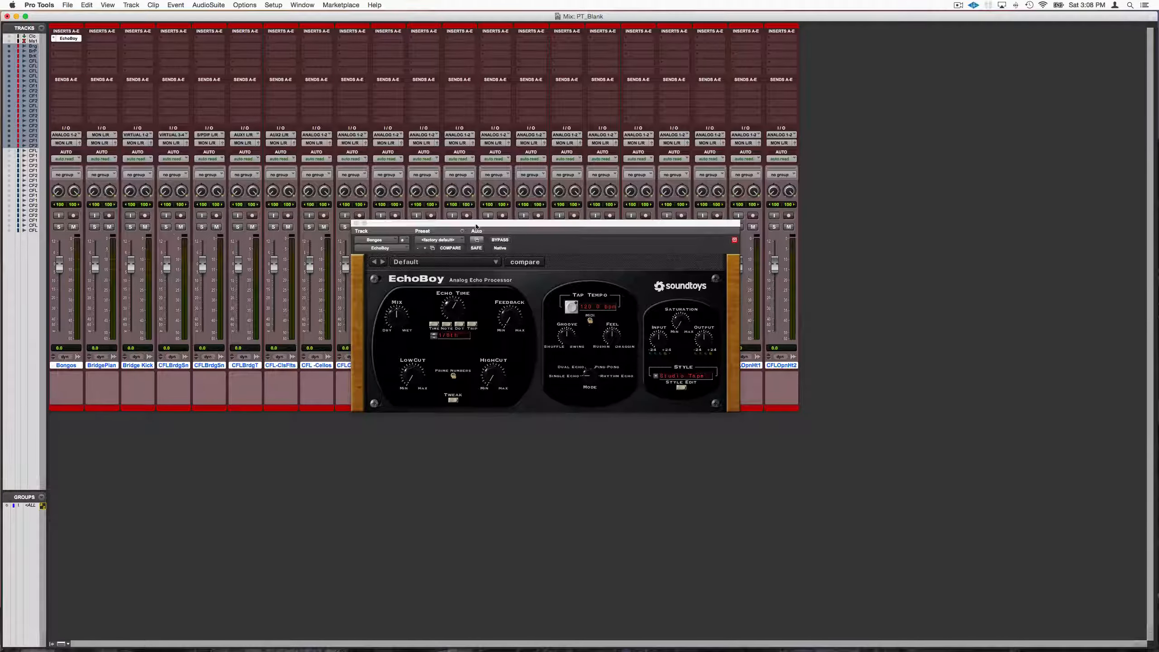
Close the EchoBoy window and copy the plug-in from Bongos to insert A of the three neighbouring tracks
left_click_drag(475, 226, 477, 281)
left_click(357, 278)
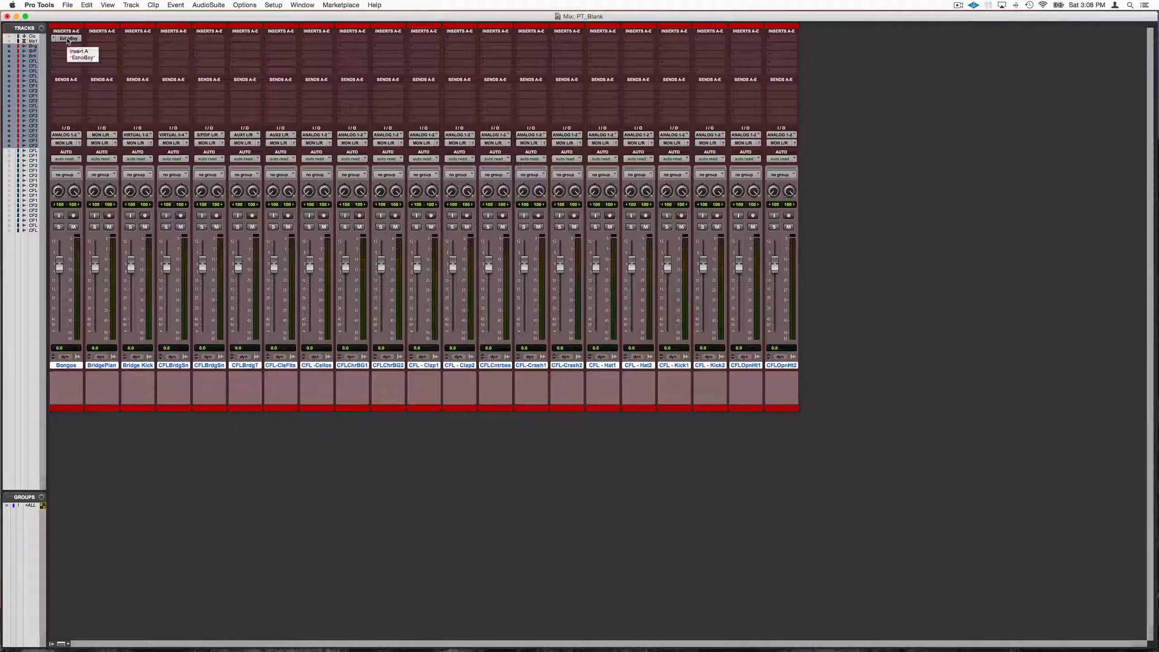
left_click_drag(66, 39, 182, 40)
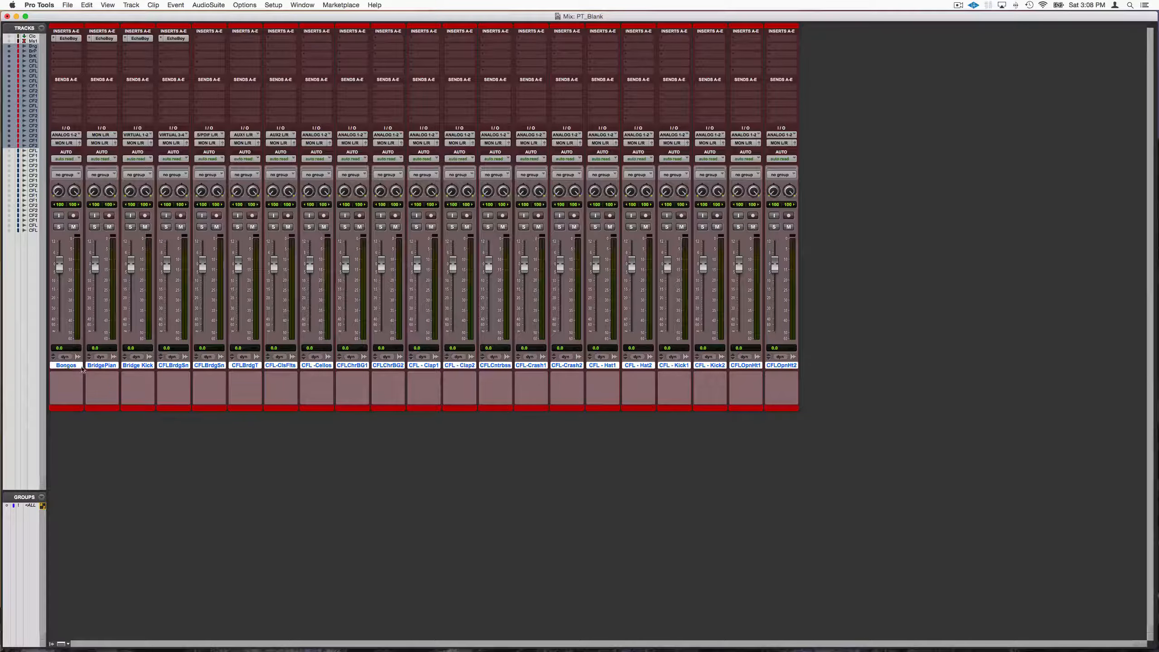
Select only the Bongos track, bypass its insert A EchoBoy and switch the plug-in back on
left_click(68, 367, "alt")
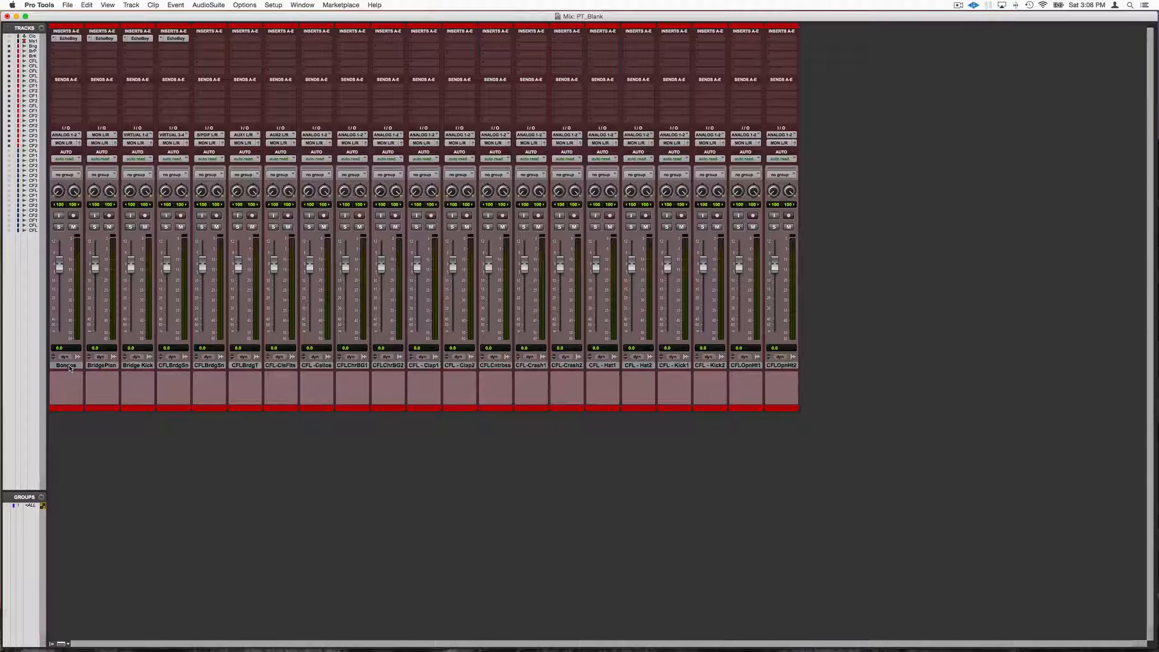
left_click(69, 366)
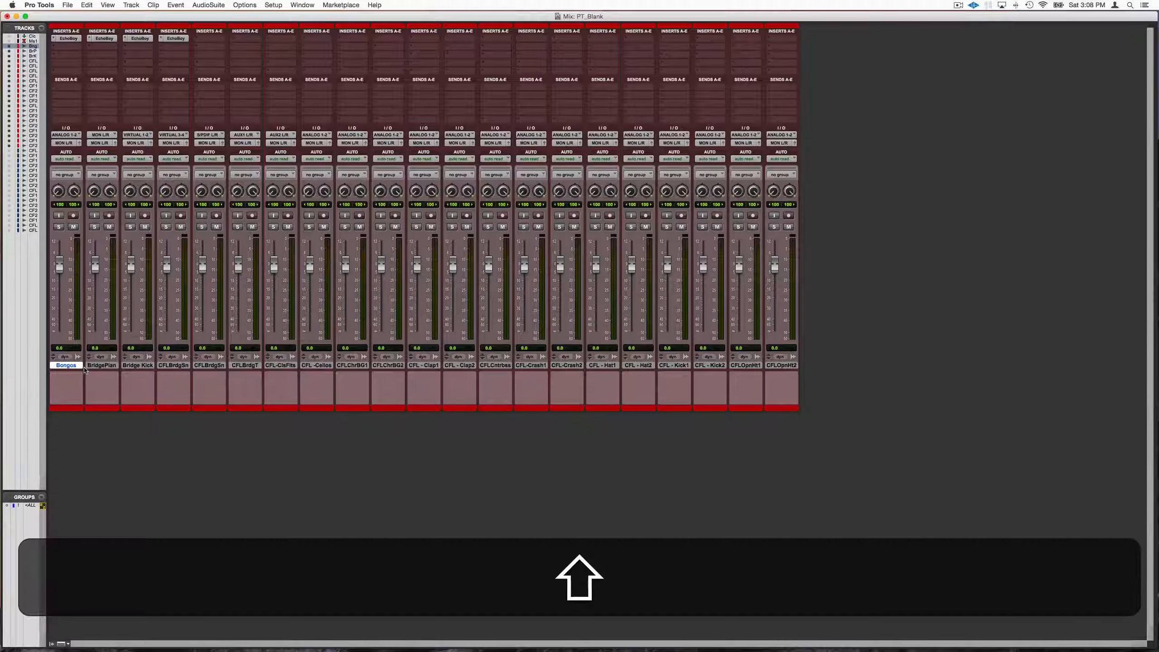
key("shift+a")
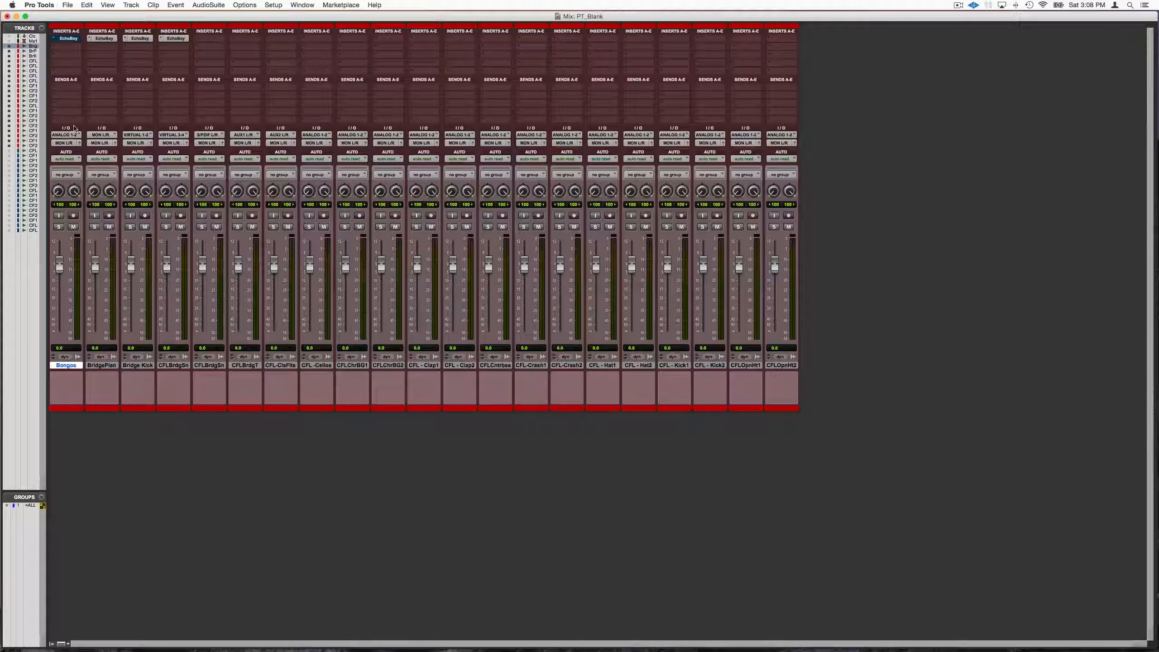
key("shift+a")
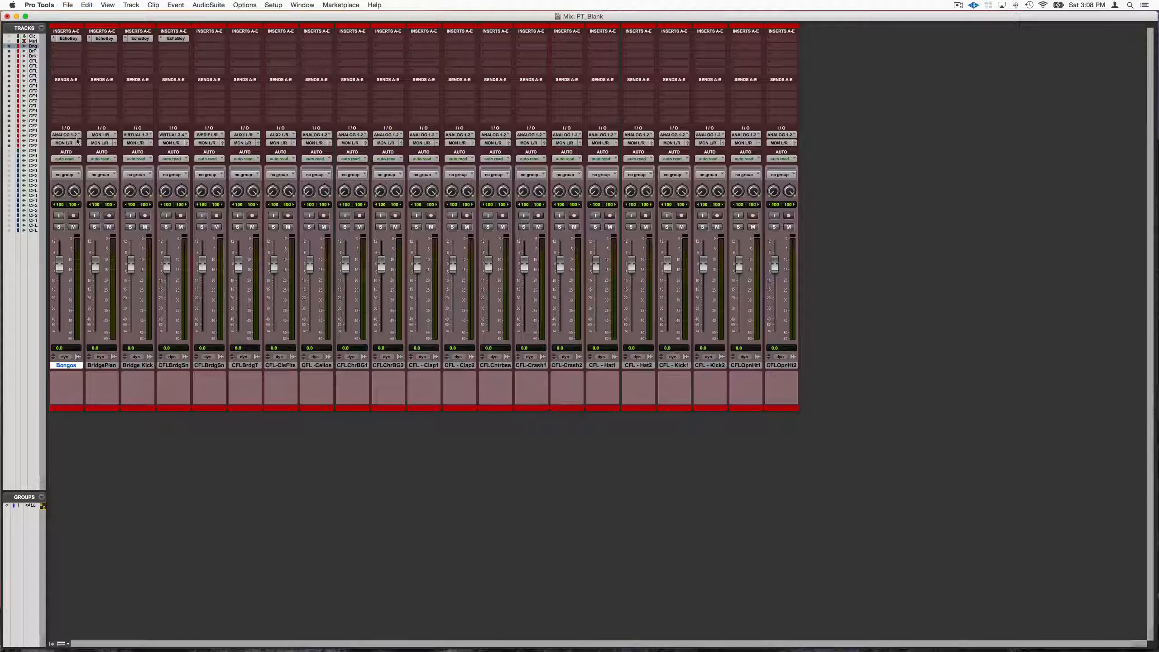
Extend the selection from Bongos to the fourth track, bypass their insert A plug-ins together and reactivate them
left_click(173, 366, "shift")
key("shift+a")
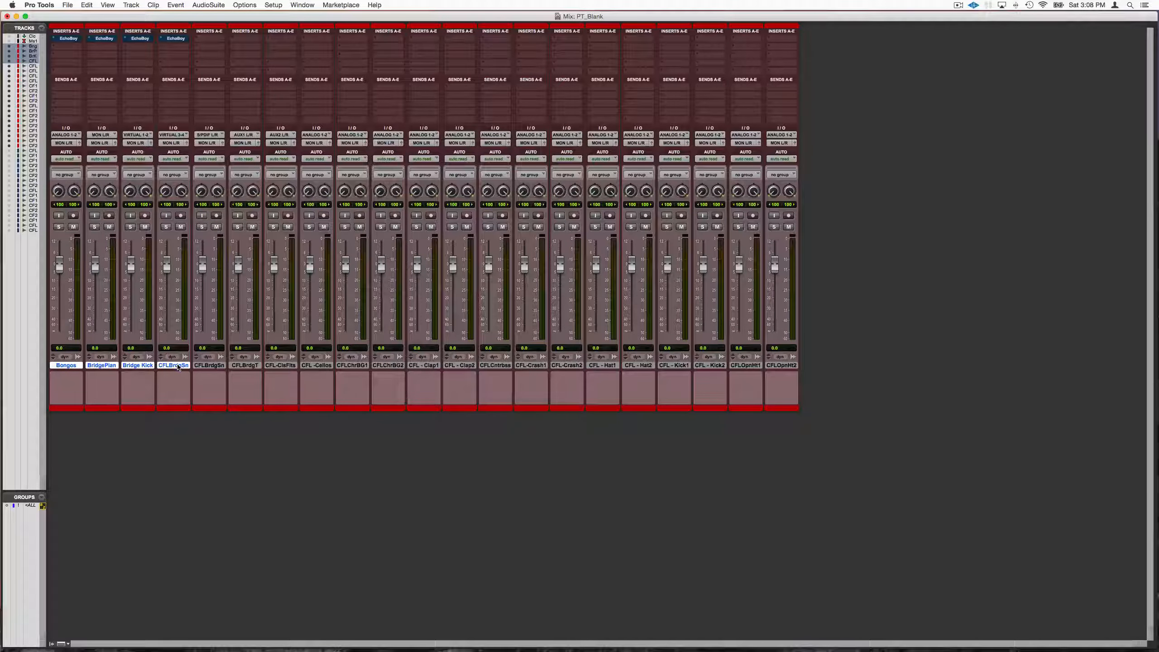
key("shift+a")
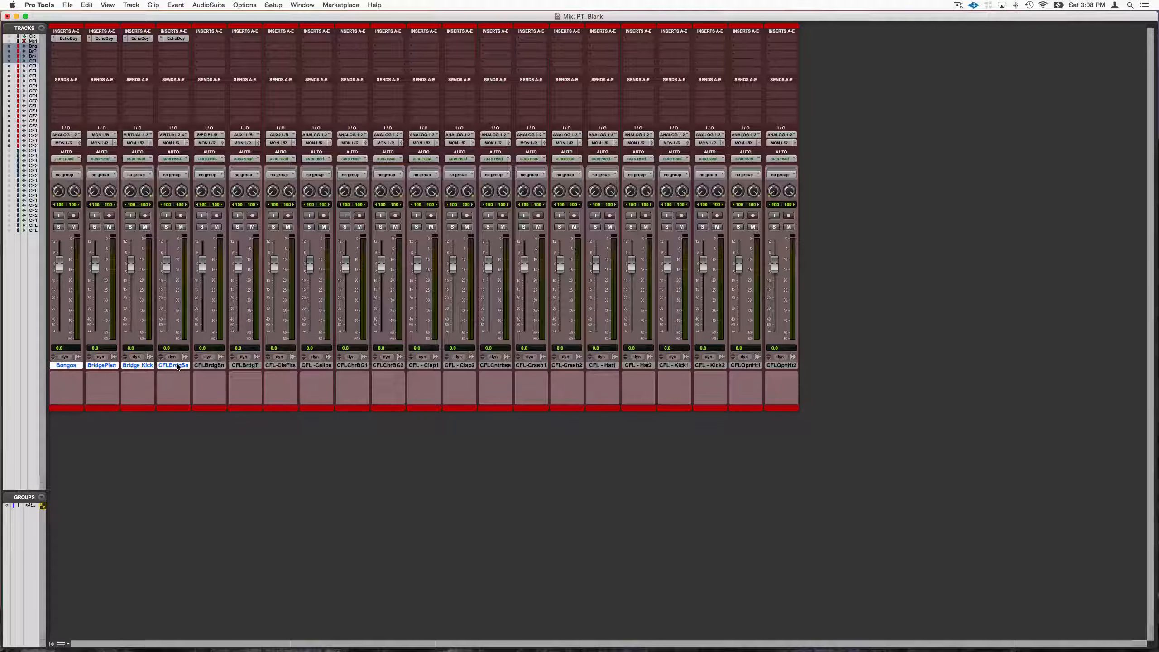
Copy EchoBoy from insert A of Bongos to insert C of the Bongos and Bridge Kick tracks
left_click(68, 40)
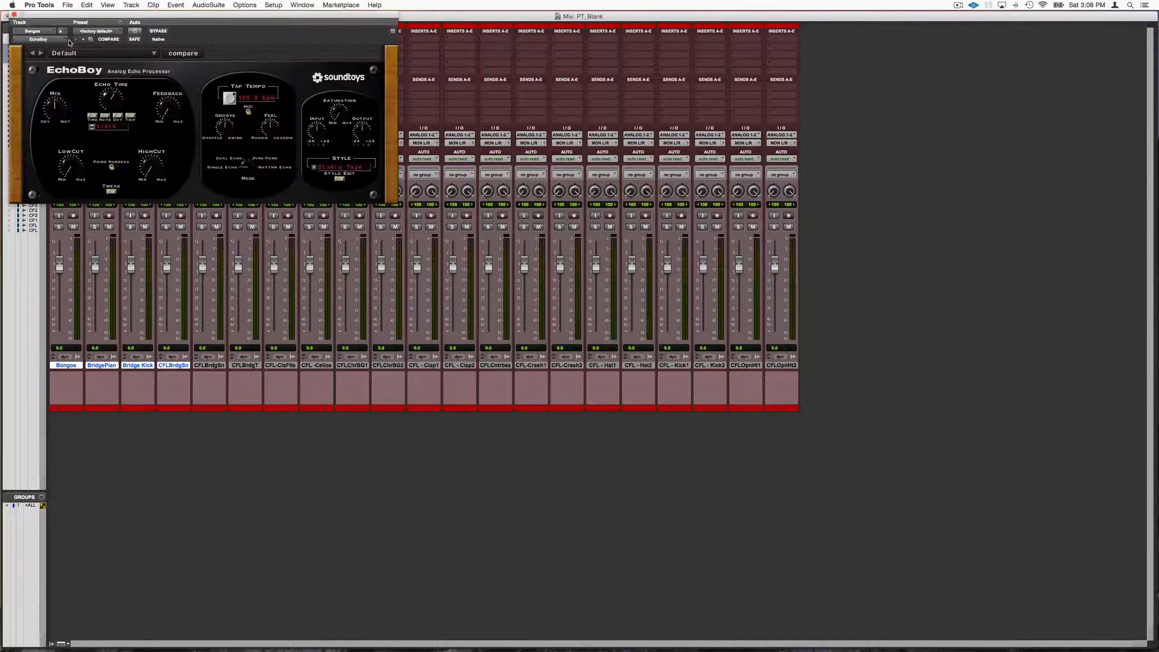
left_click(14, 14)
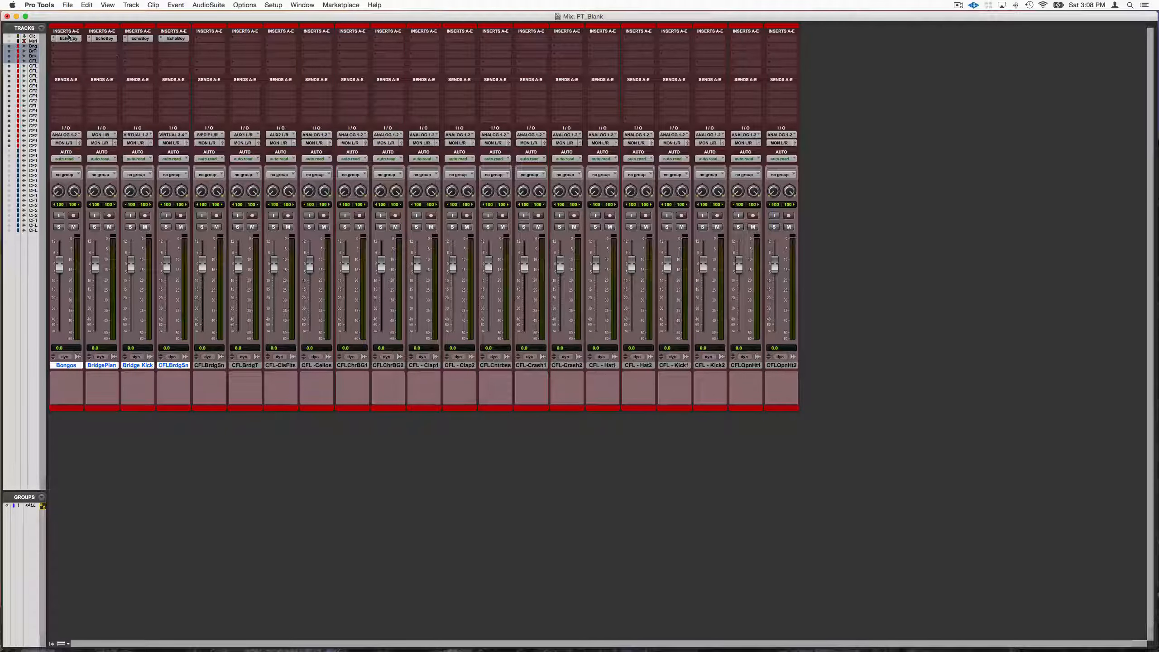
left_click_drag(69, 40, 144, 60)
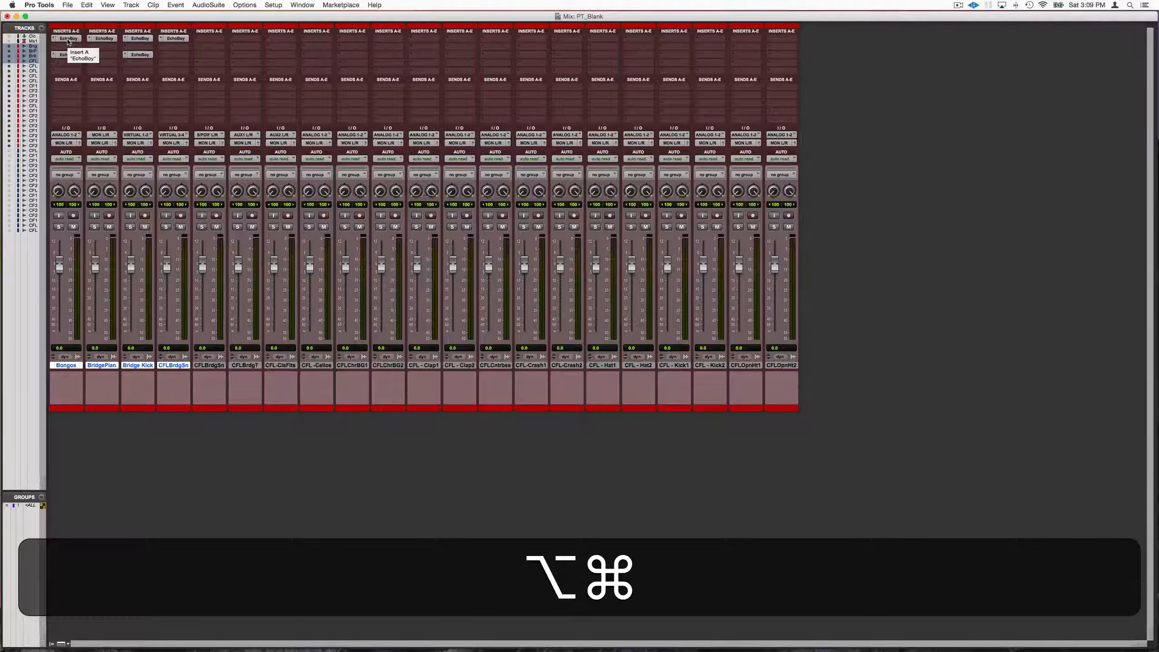
Toggle the bypass of every EchoBoy in the insert A row on and off, leaving the insert C copies alone
left_click(68, 39, "alt+super")
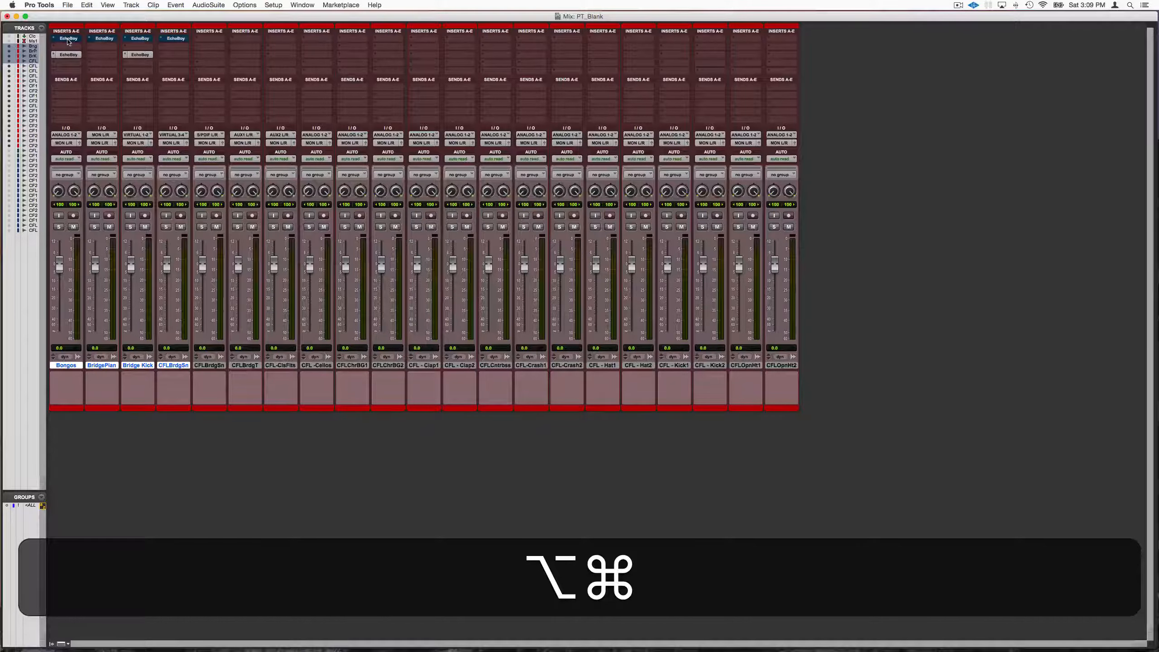
left_click(69, 40, "alt+super")
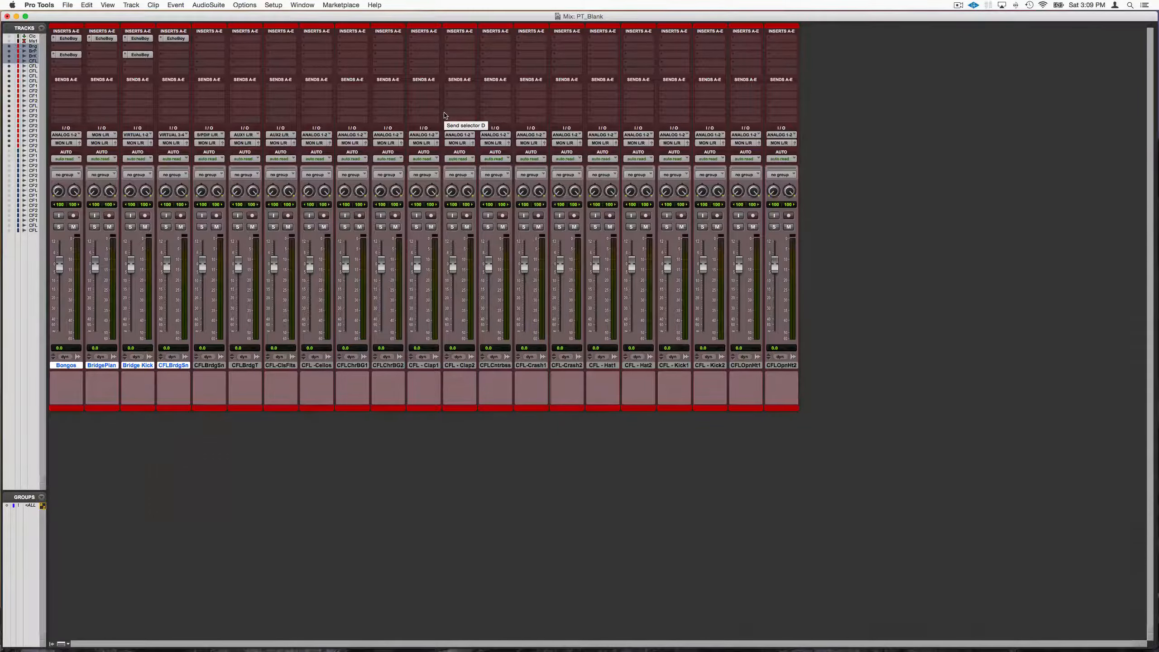
In the Edit window, open EchoBoy on insert A of Bongos and enable its Mix parameter for automation
key("super+equal")
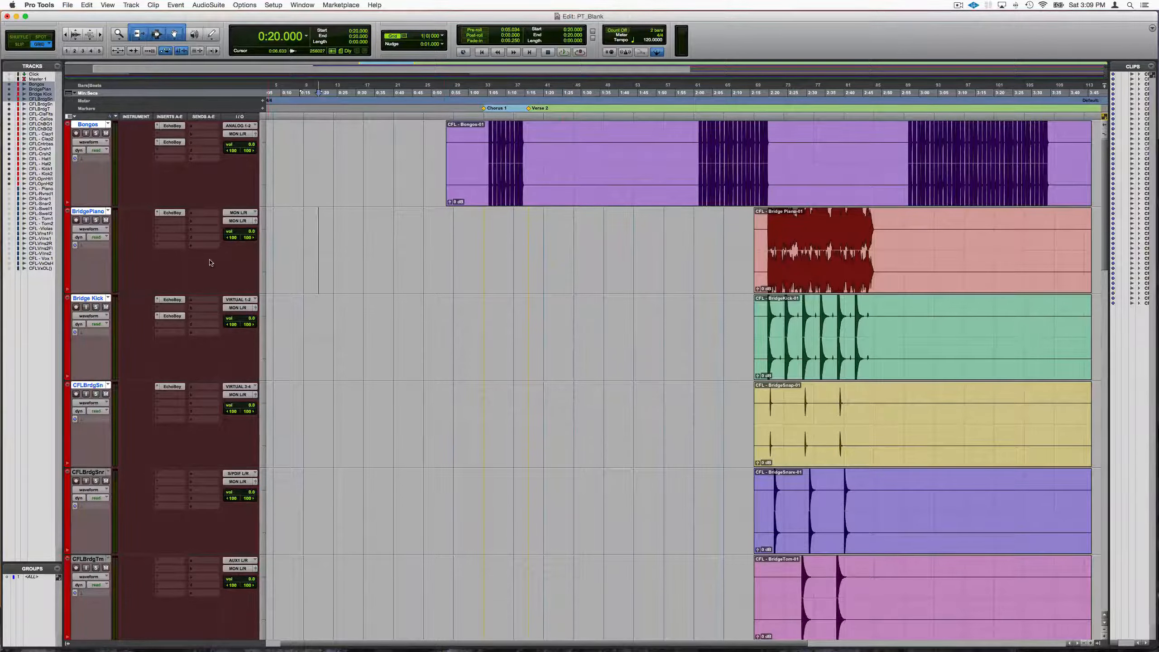
left_click(173, 126)
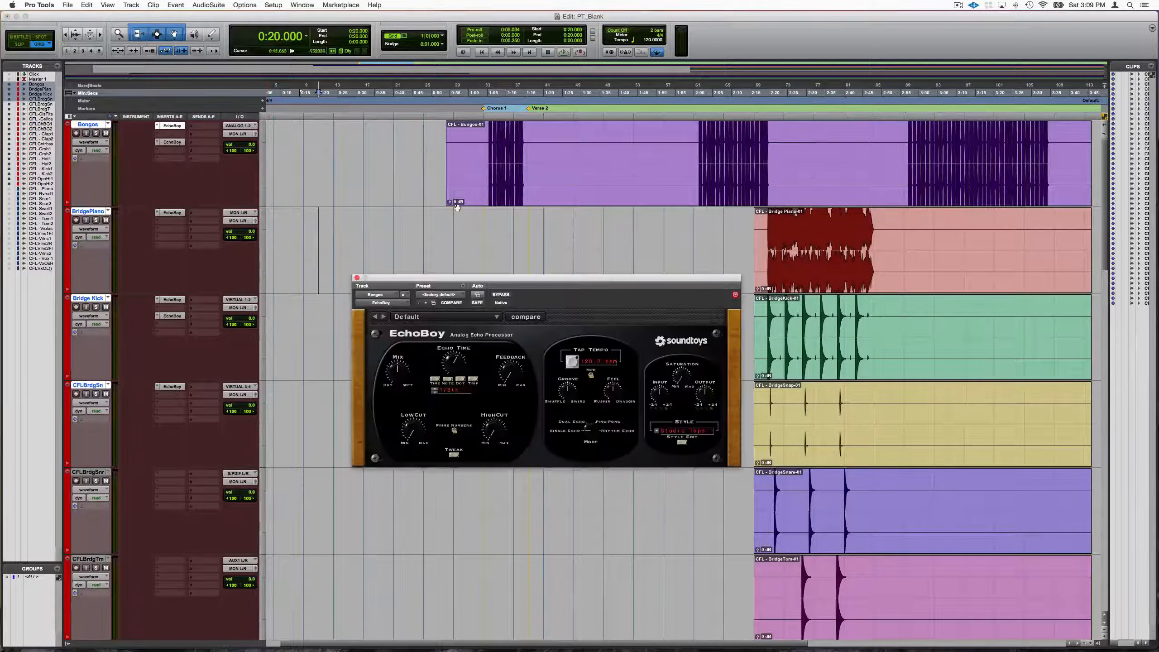
left_click_drag(584, 283, 589, 206)
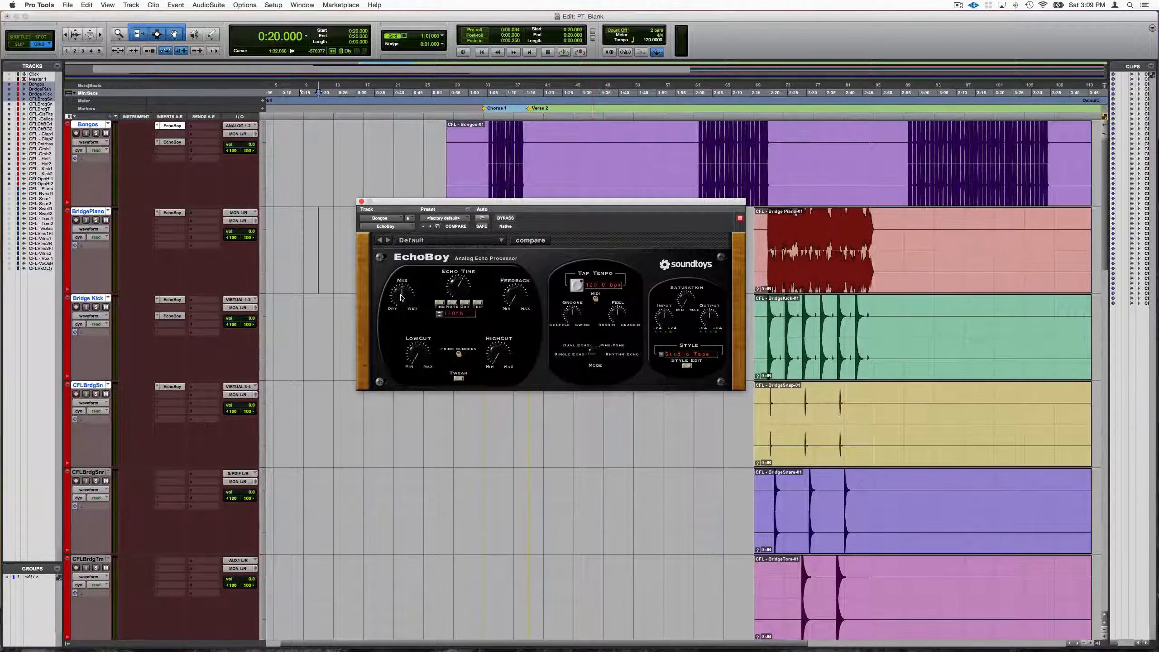
left_click(481, 218)
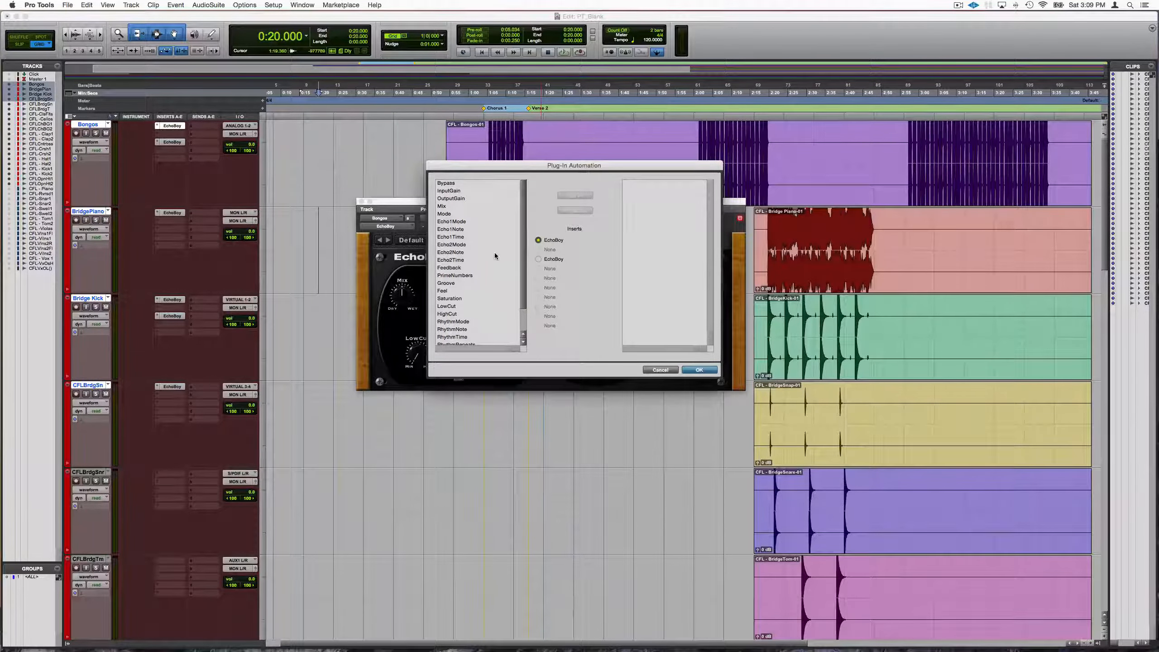
left_click(471, 204)
left_click(574, 195)
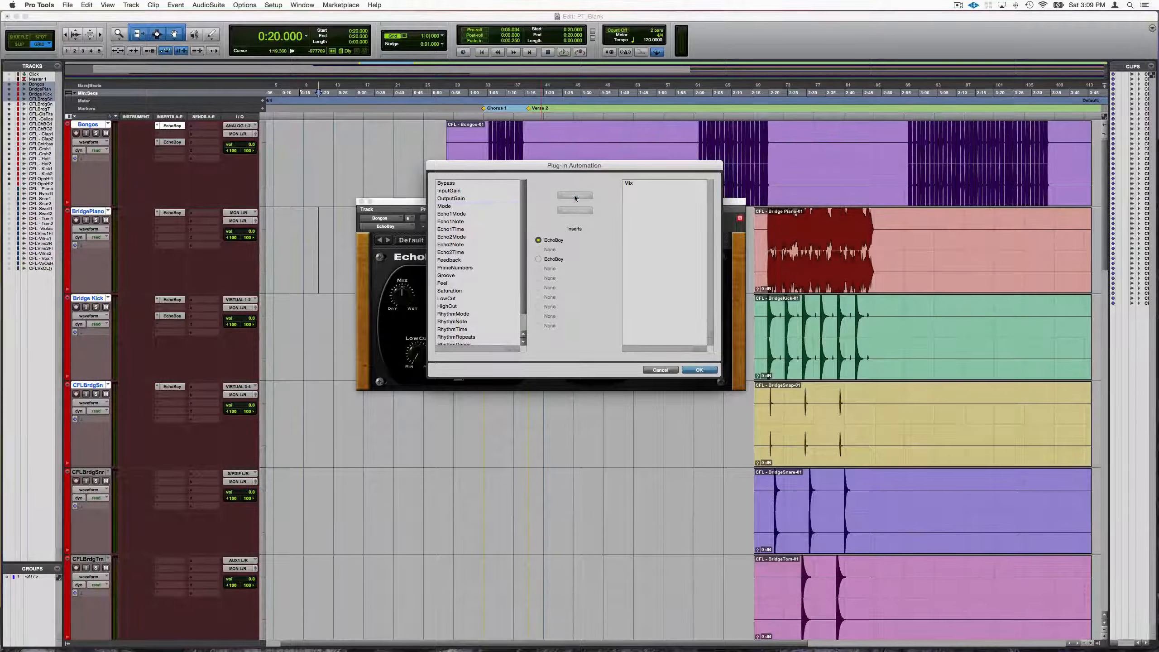
left_click(702, 370)
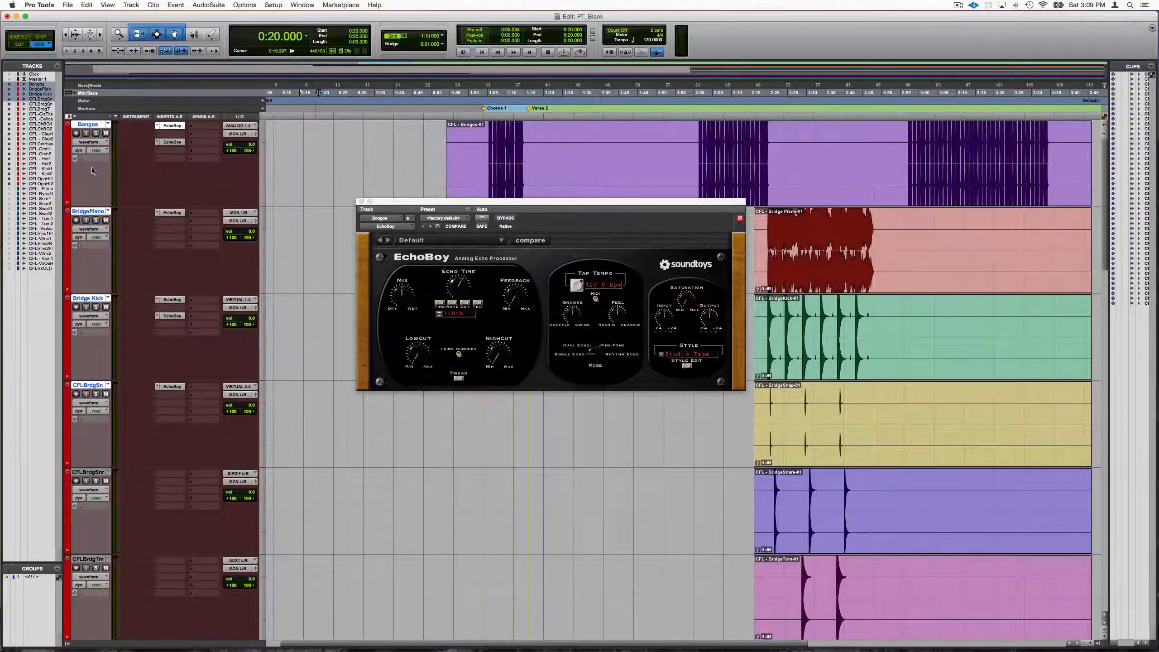
Show the EchoBoy Mix automation lane under the Bongos track, make the lane taller and close the plug-in window
left_click(68, 203)
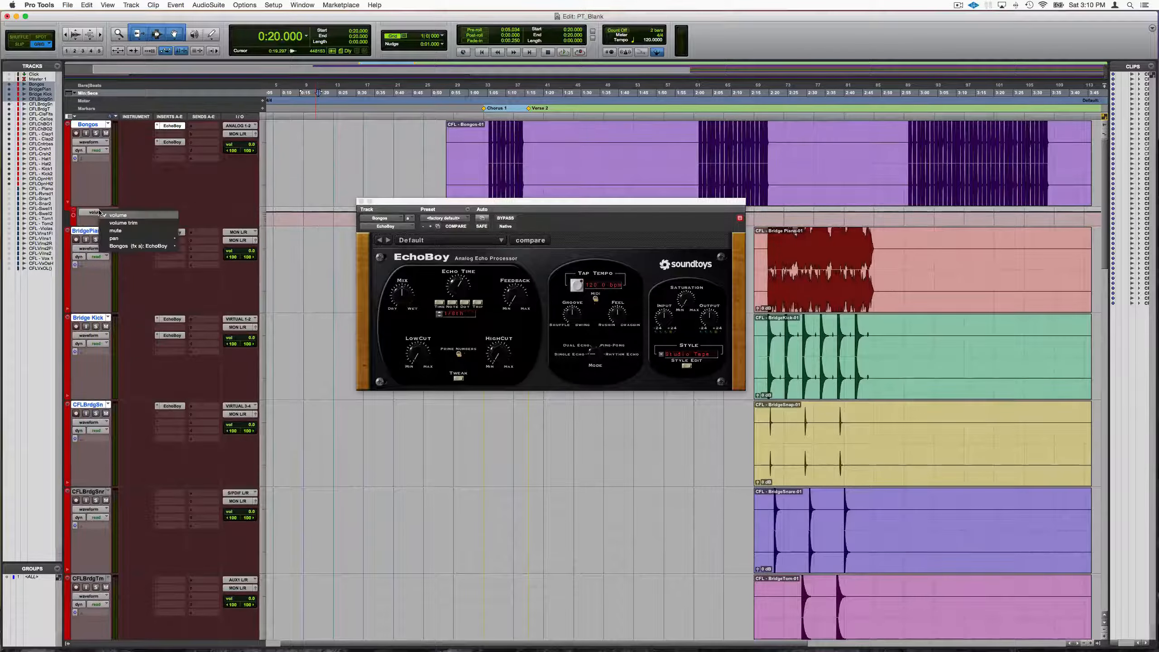
left_click(93, 212)
mouse_move(148, 246)
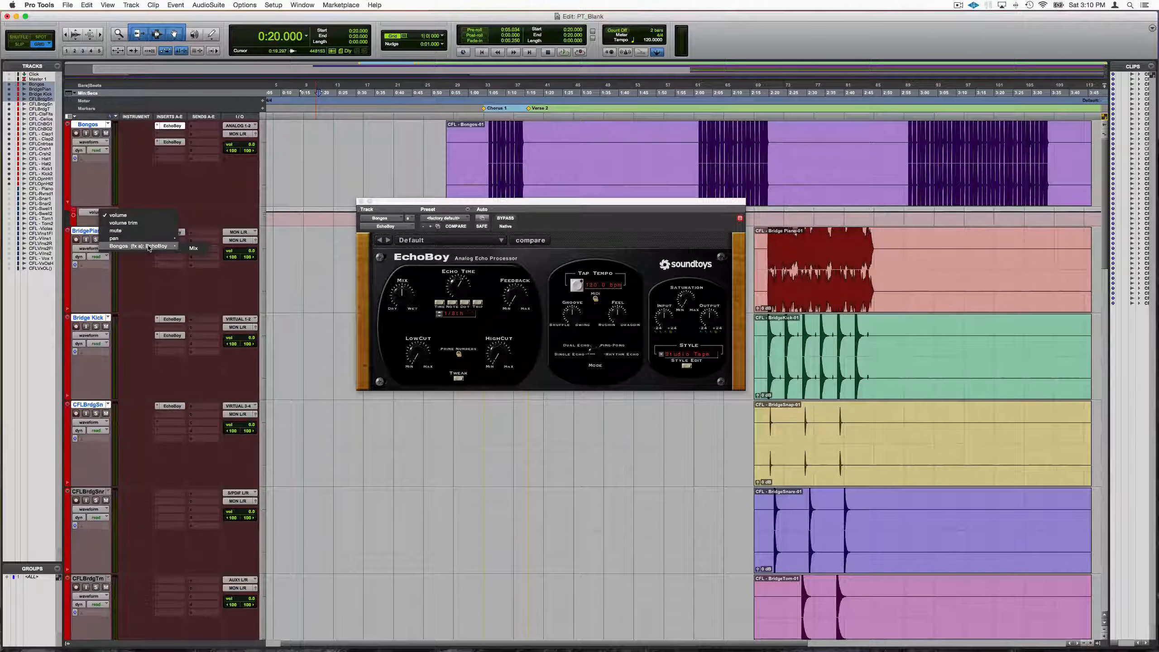
left_click(194, 248)
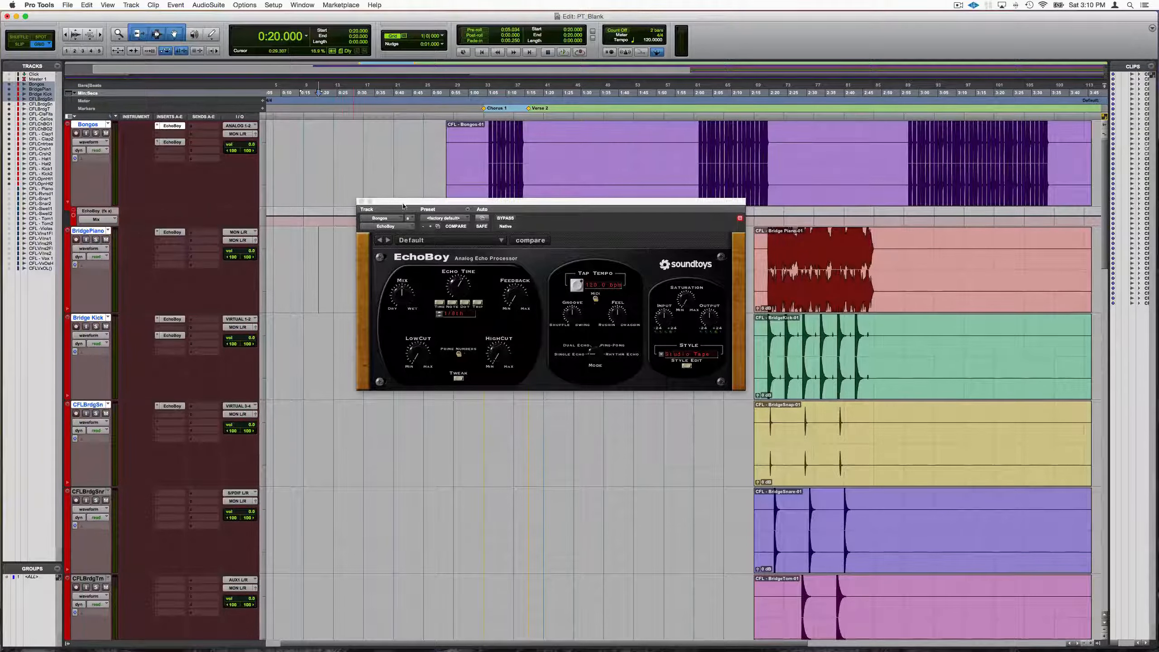
left_click_drag(404, 204, 380, 323)
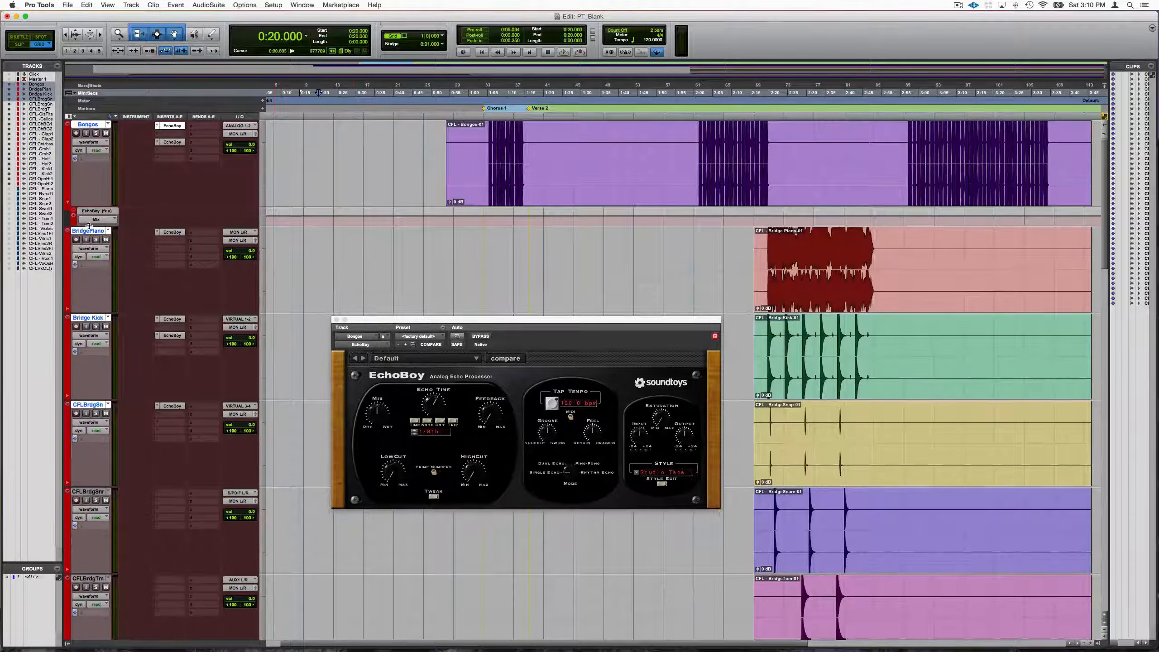
left_click_drag(88, 224, 83, 302)
left_click(379, 321)
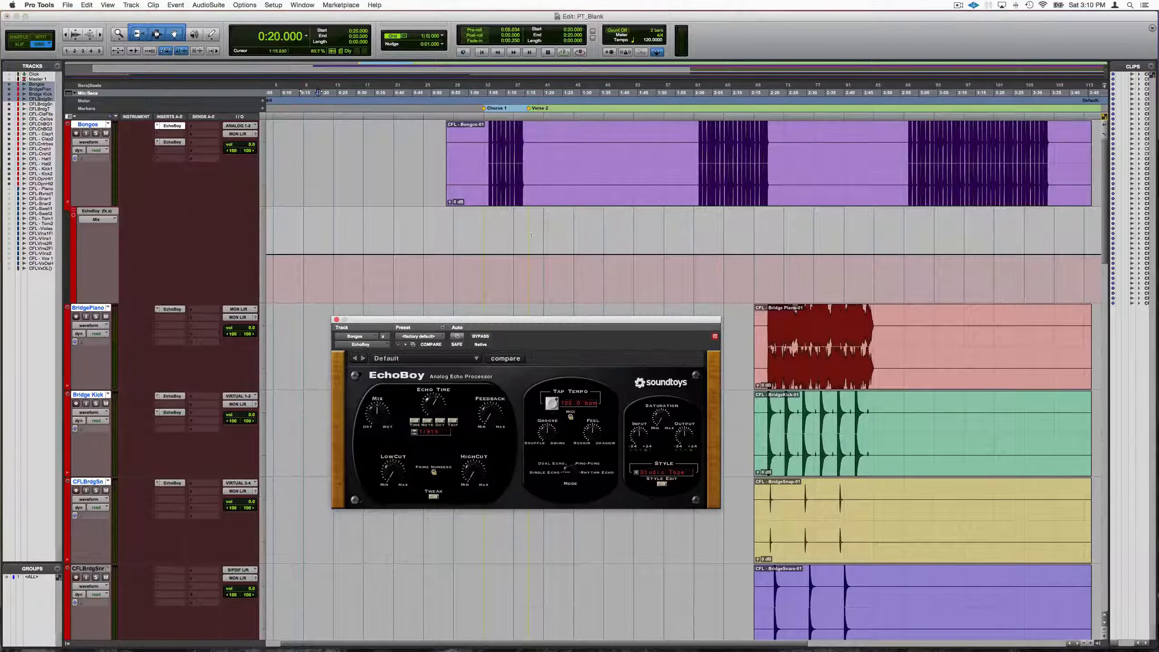
left_click(336, 319)
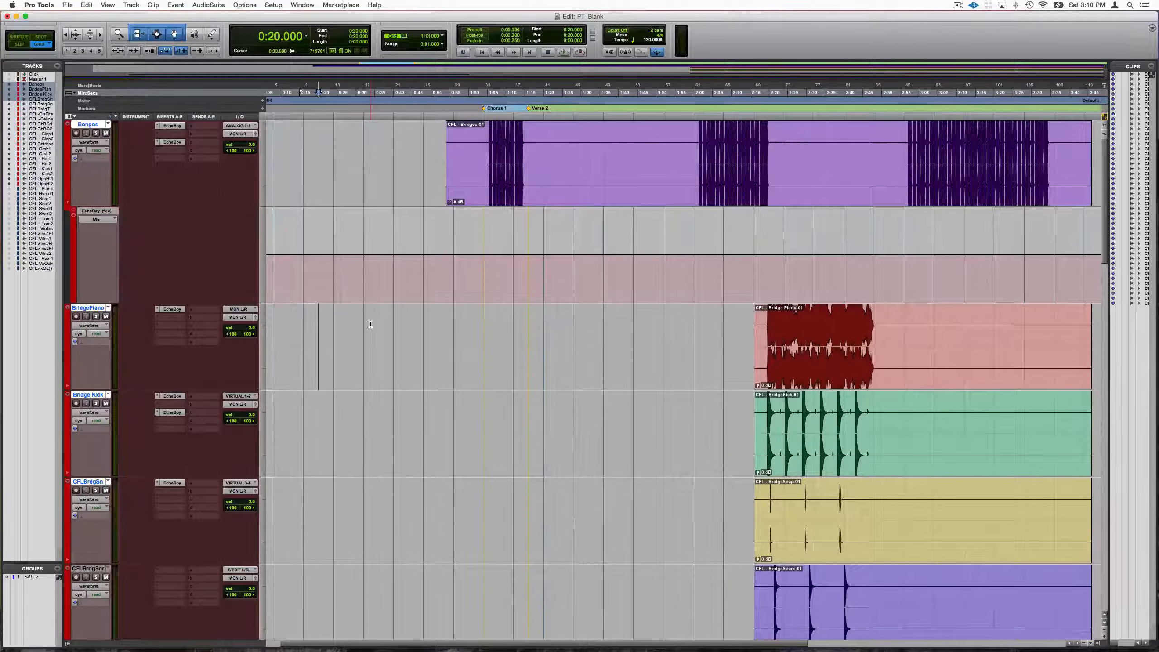
Lower the EchoBoy Mix automation over a range starting at the Bongos clip and add breakpoints that form a rise within it
left_click_drag(453, 256, 686, 237)
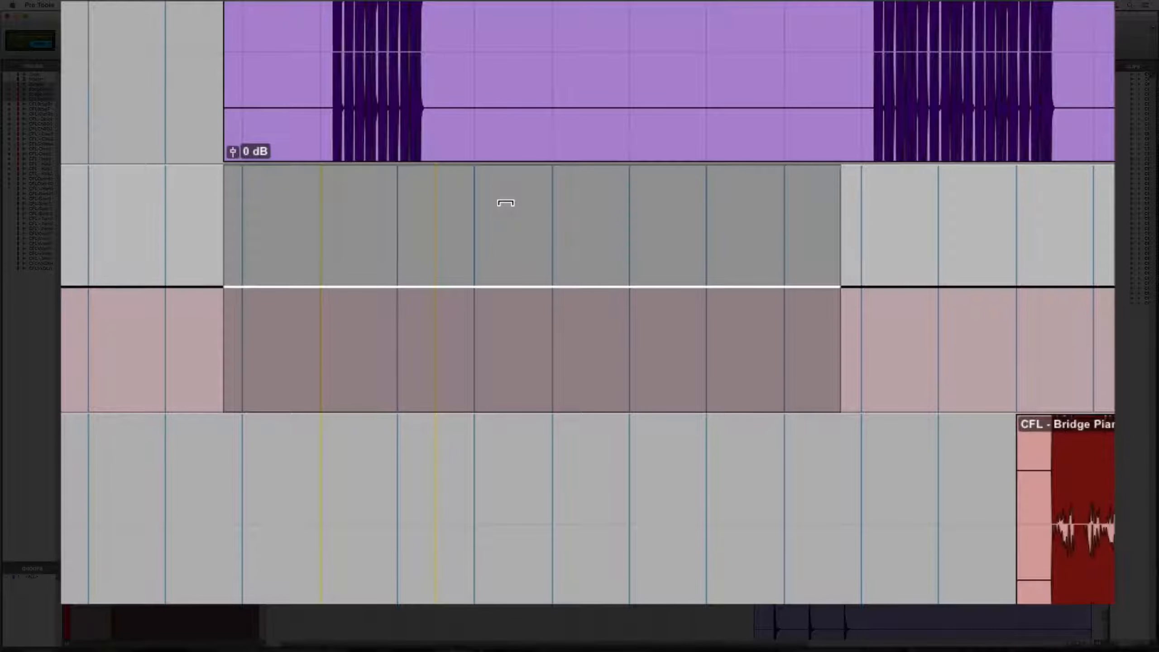
left_click_drag(506, 203, 499, 321)
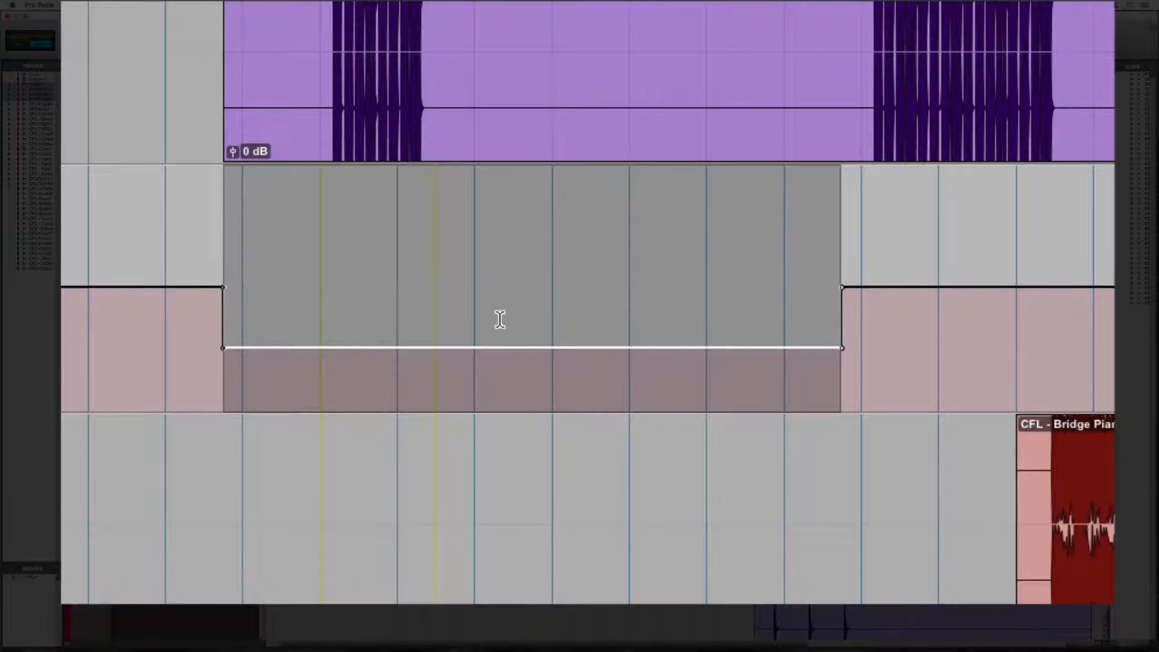
left_click(319, 348)
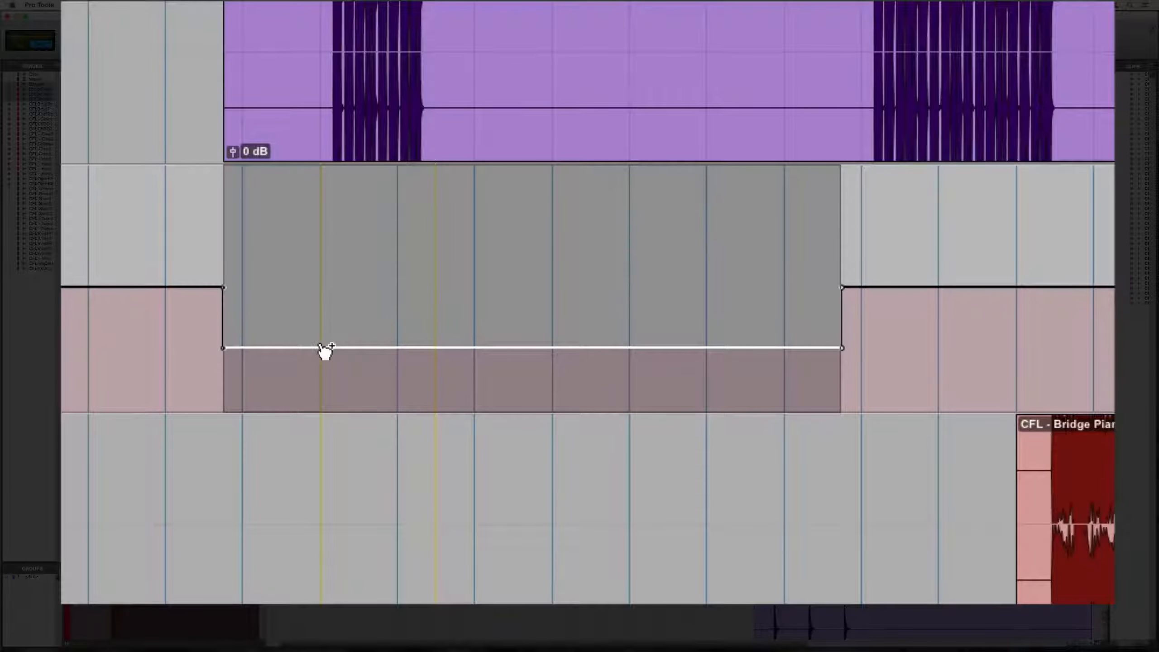
left_click(439, 347)
left_click_drag(439, 347, 455, 250)
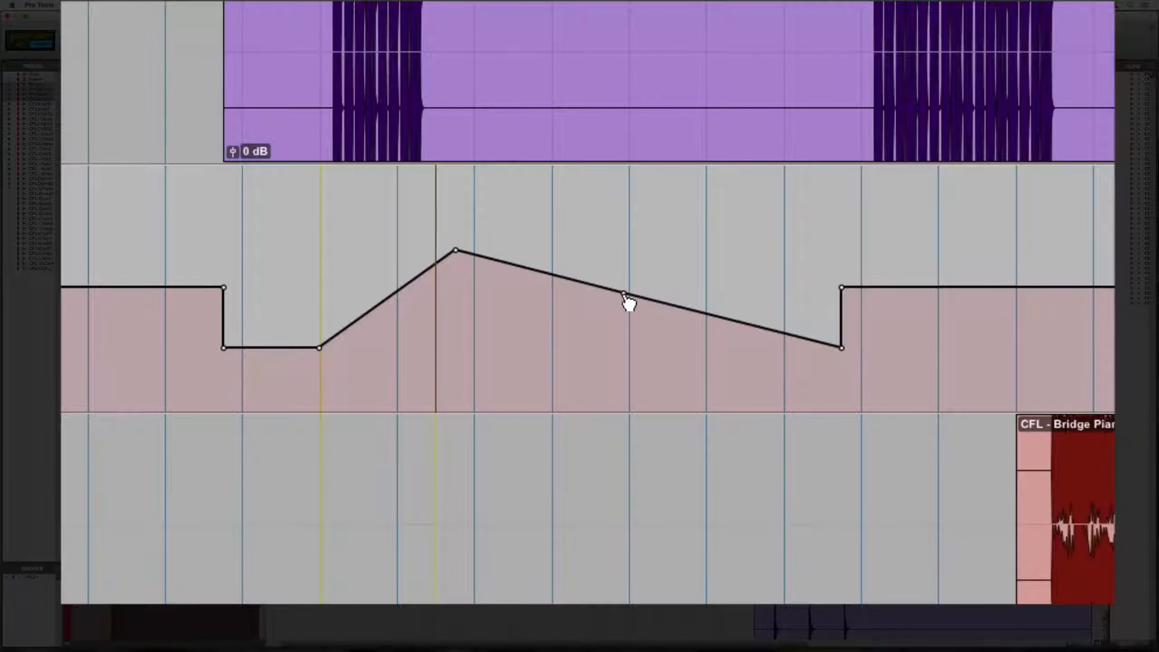
Add more breakpoints for peaks and dips in the Mix automation, and raise the whole curve between 0:48 and 2:32
left_click_drag(626, 295, 610, 345)
left_click_drag(754, 347, 754, 251)
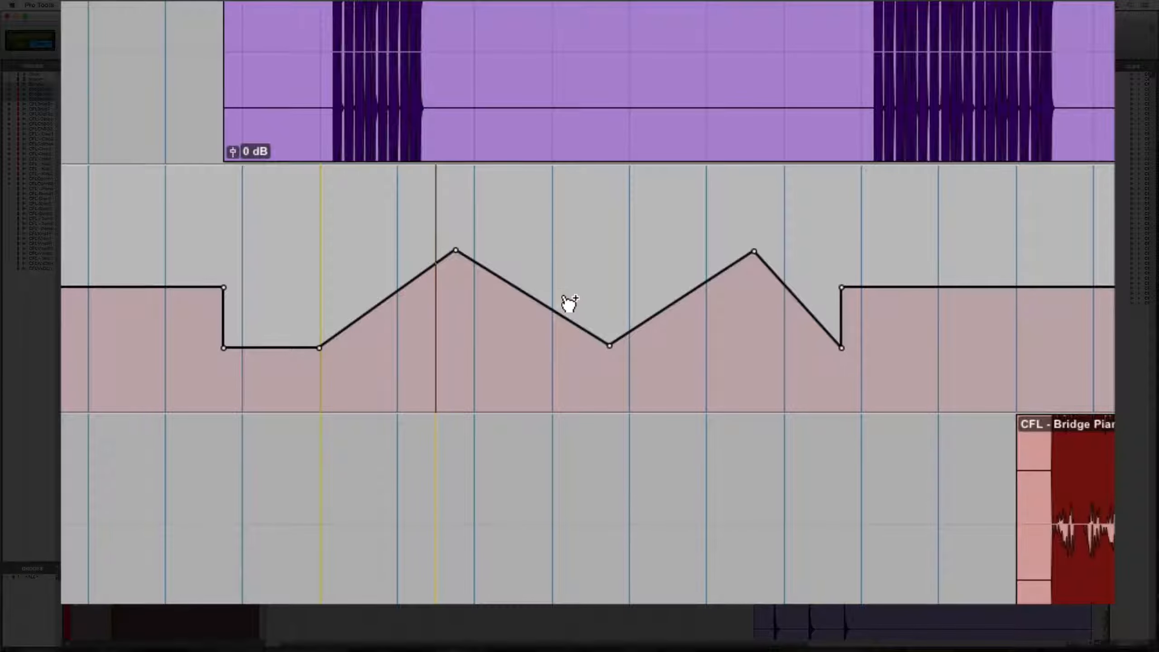
left_click_drag(549, 308, 496, 338)
left_click_drag(280, 348, 304, 251)
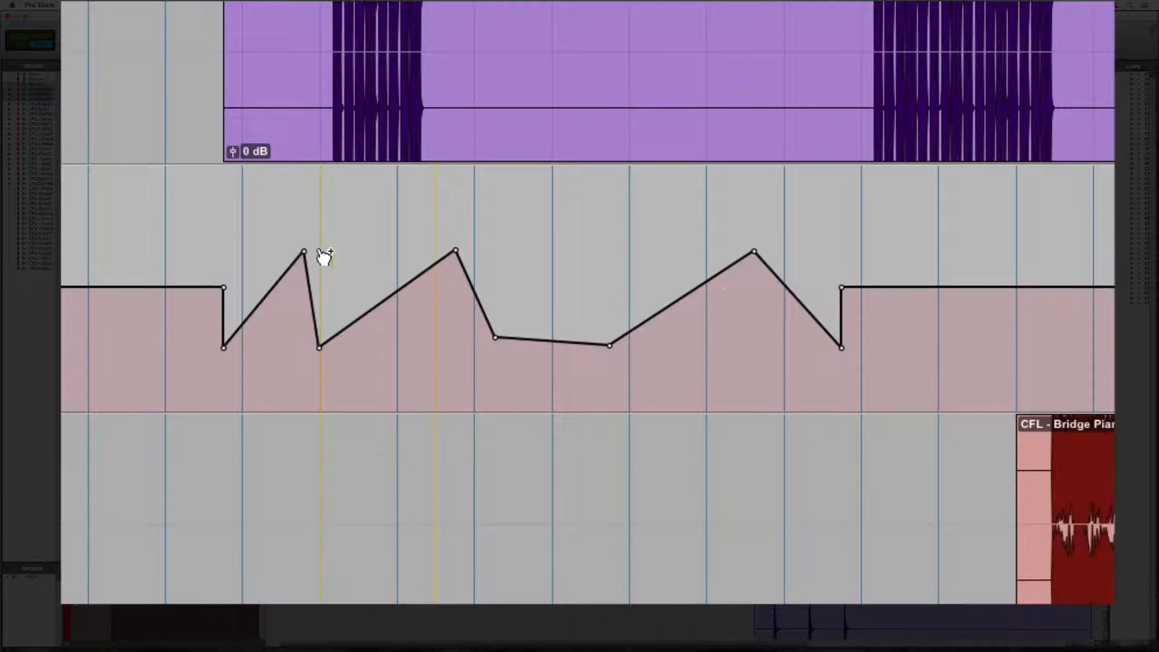
left_click(1079, 246)
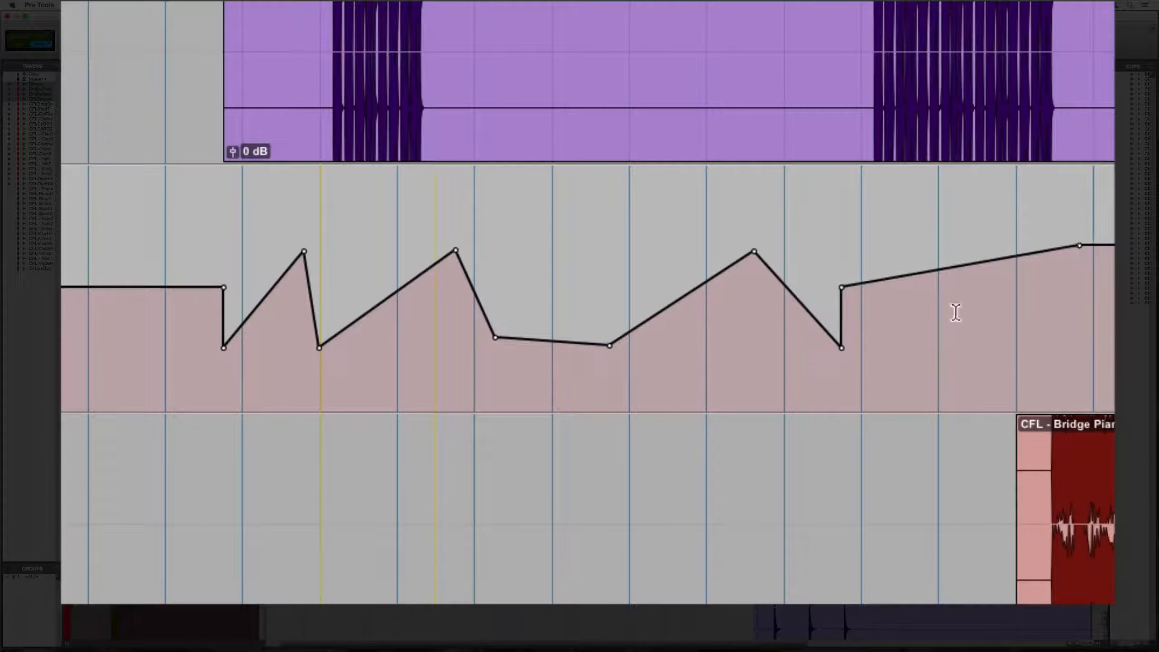
left_click_drag(166, 290, 1116, 296)
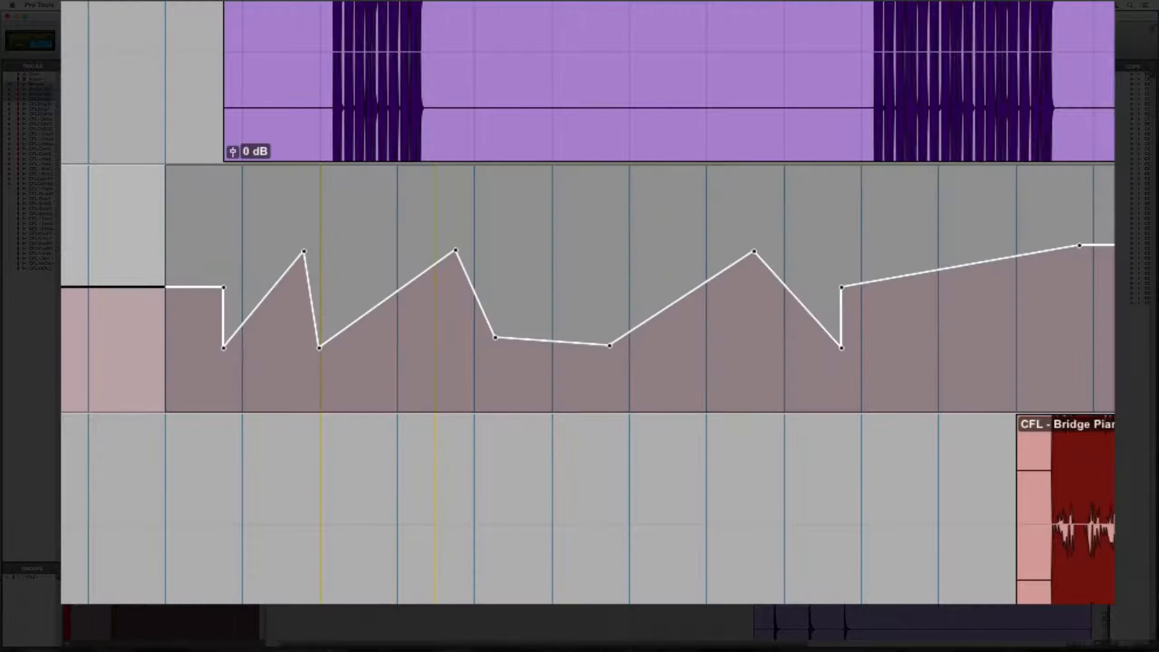
left_click_drag(754, 193, 776, 160)
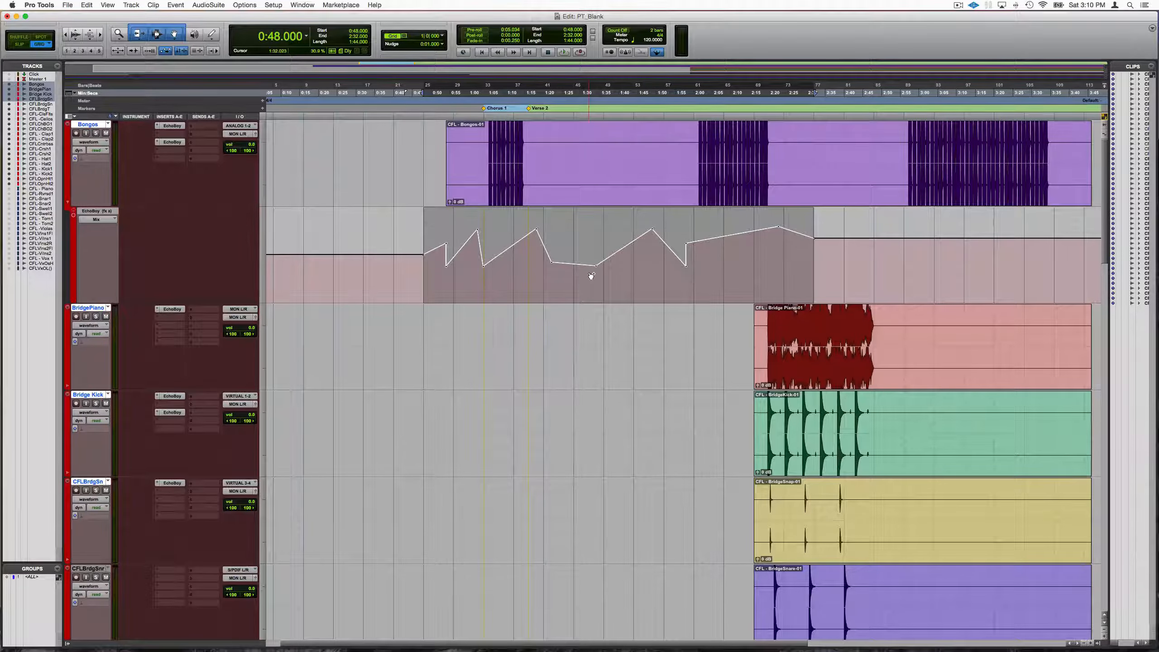
In the Mix window, select all tracks from Bongos to CFLOpnHt2 and create one VCA Master track after them
key("super+equal")
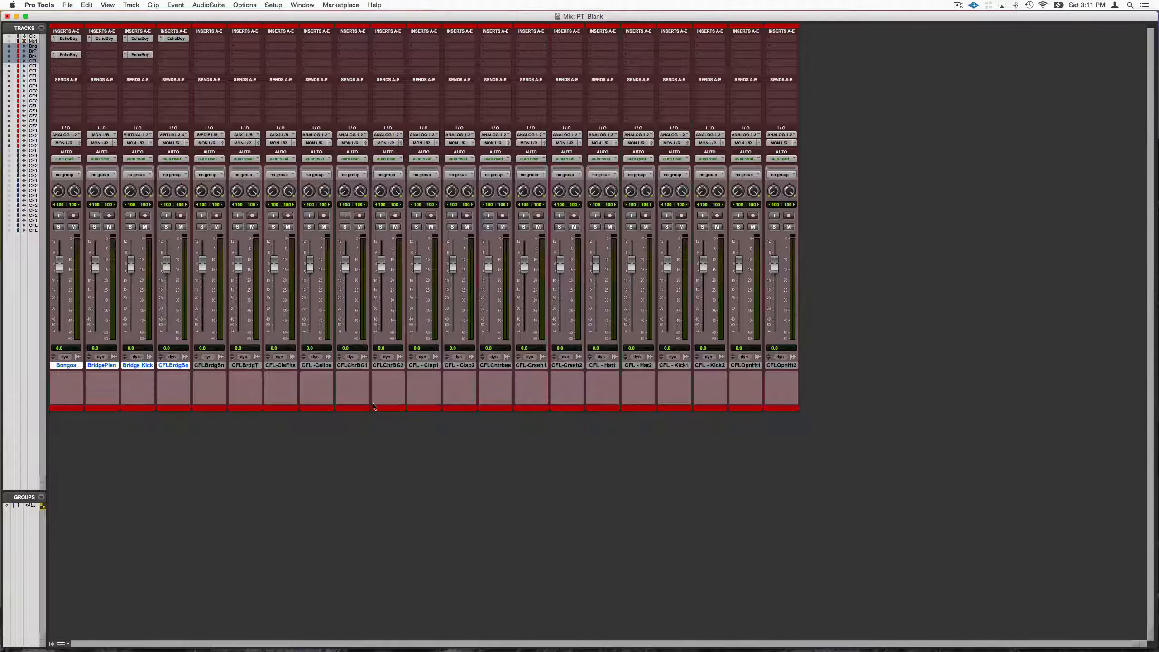
left_click(780, 365)
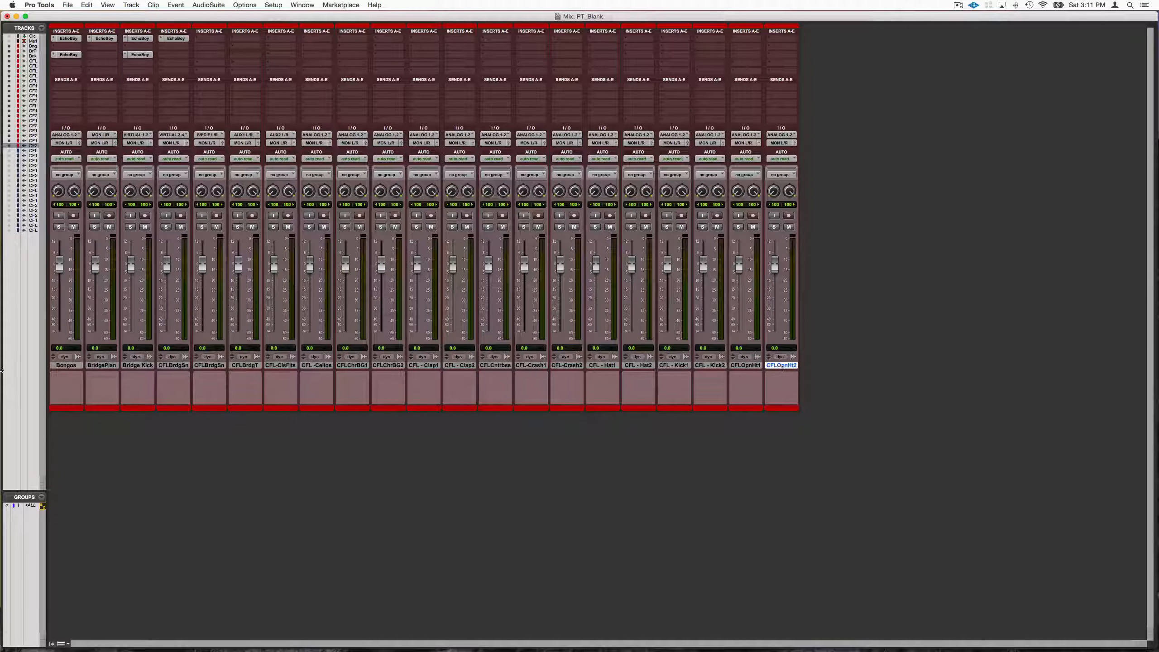
left_click(63, 366, "shift")
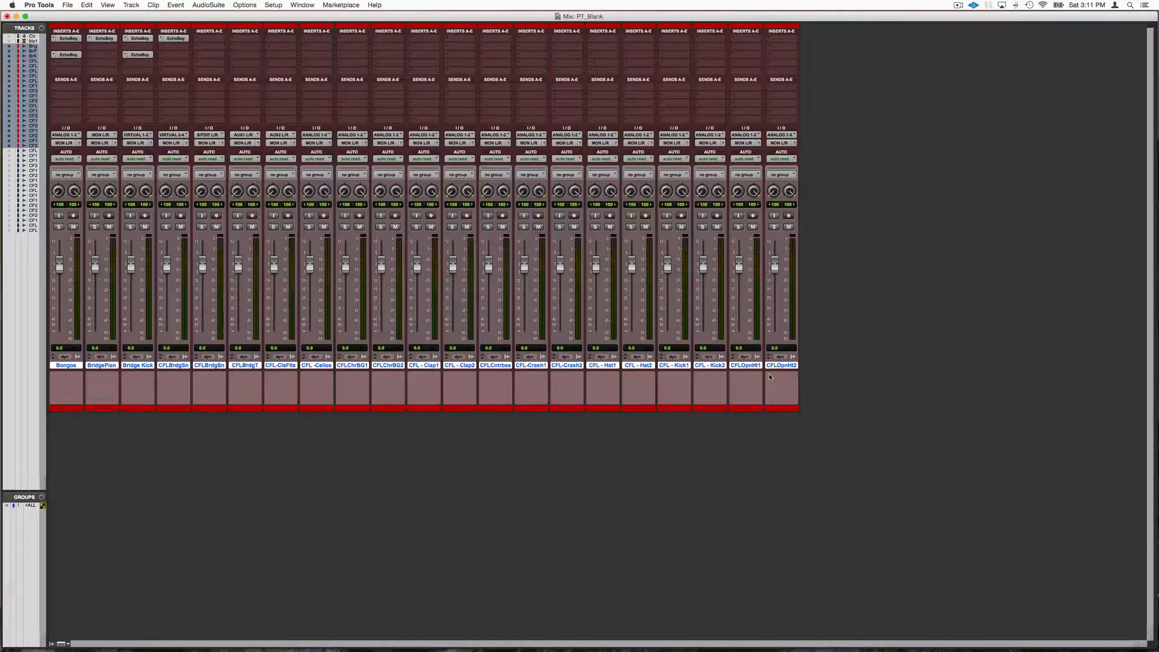
key("super+shift+n")
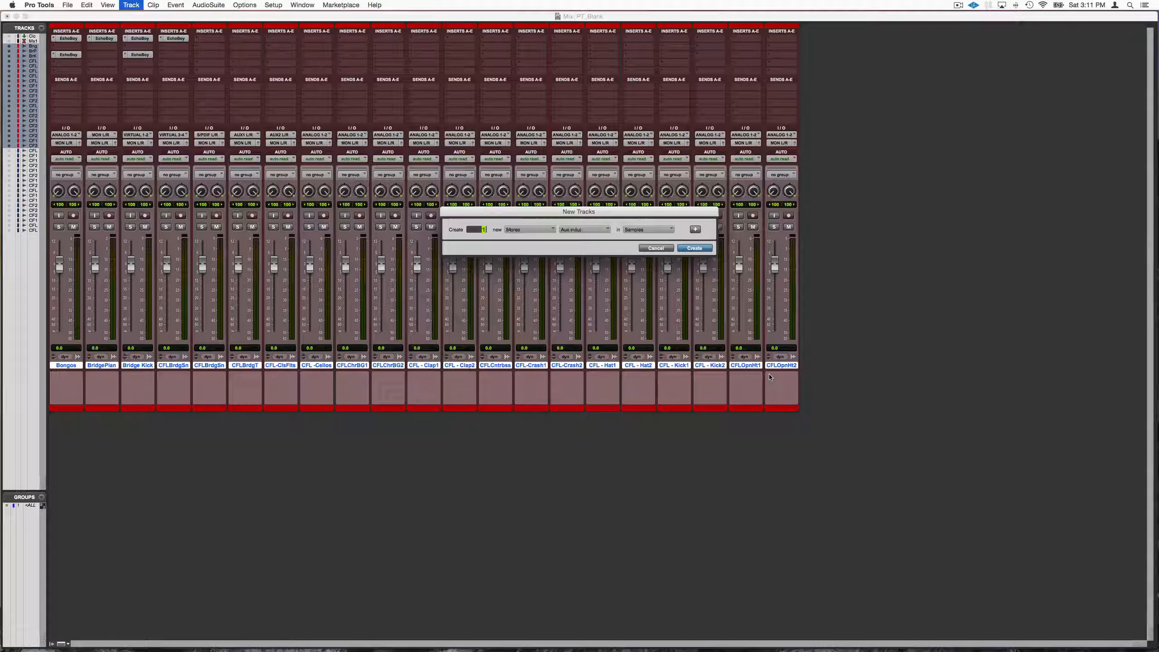
key("super+Down")
key("super+Down")
key("Return")
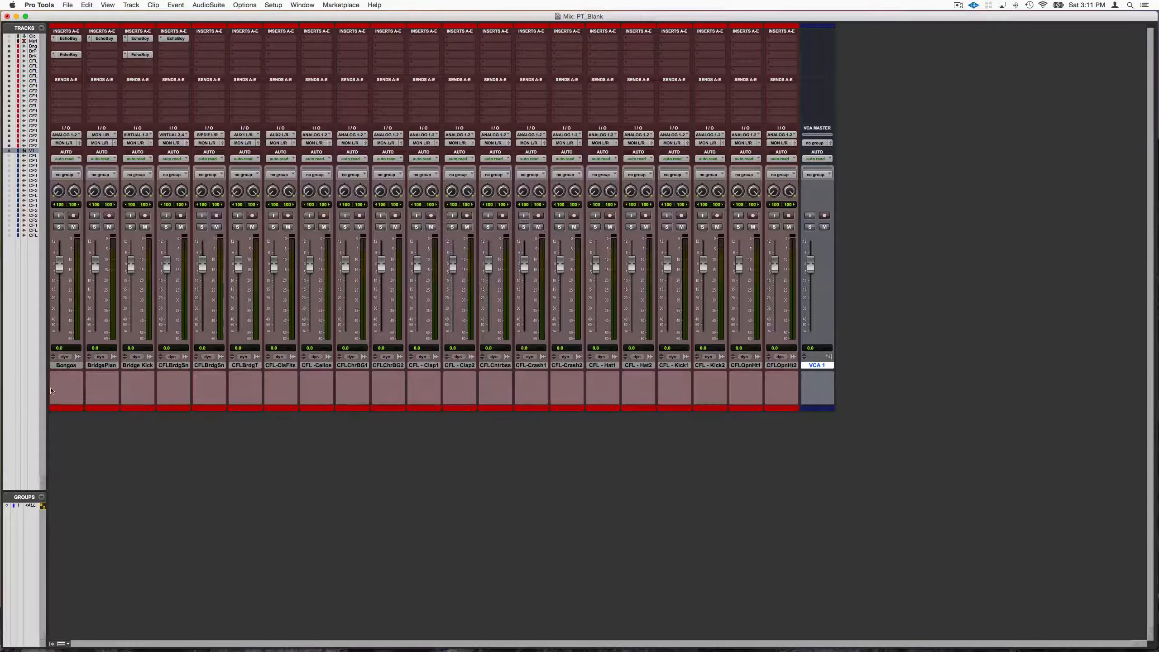
Group the tracks from Bongos to CFLOpnHt2 as Drums with VCA 1 as master, and lower the VCA fader to -7.3 dB
left_click(66, 365)
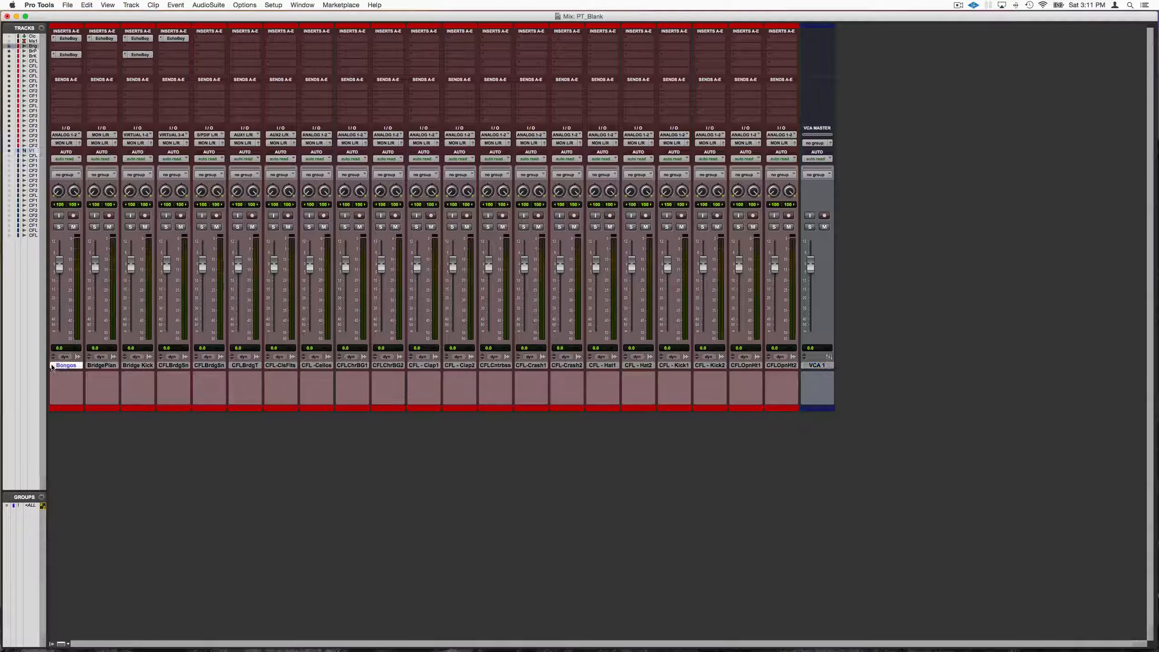
left_click(778, 369, "shift")
key("super+g")
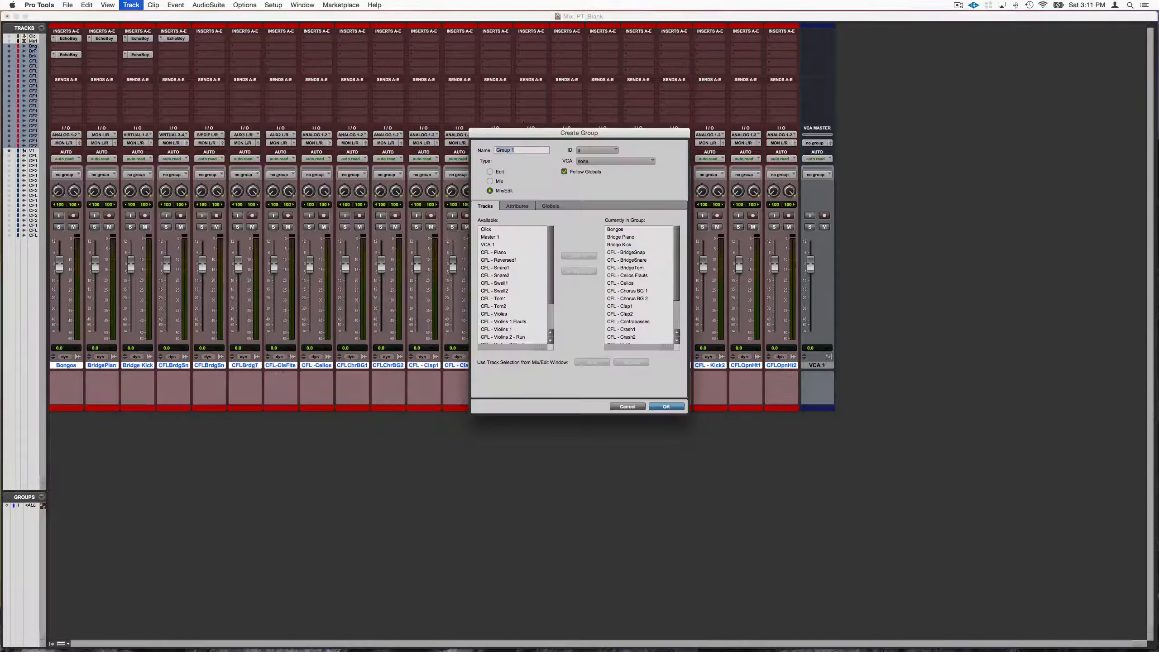
type("Drums")
key("Return")
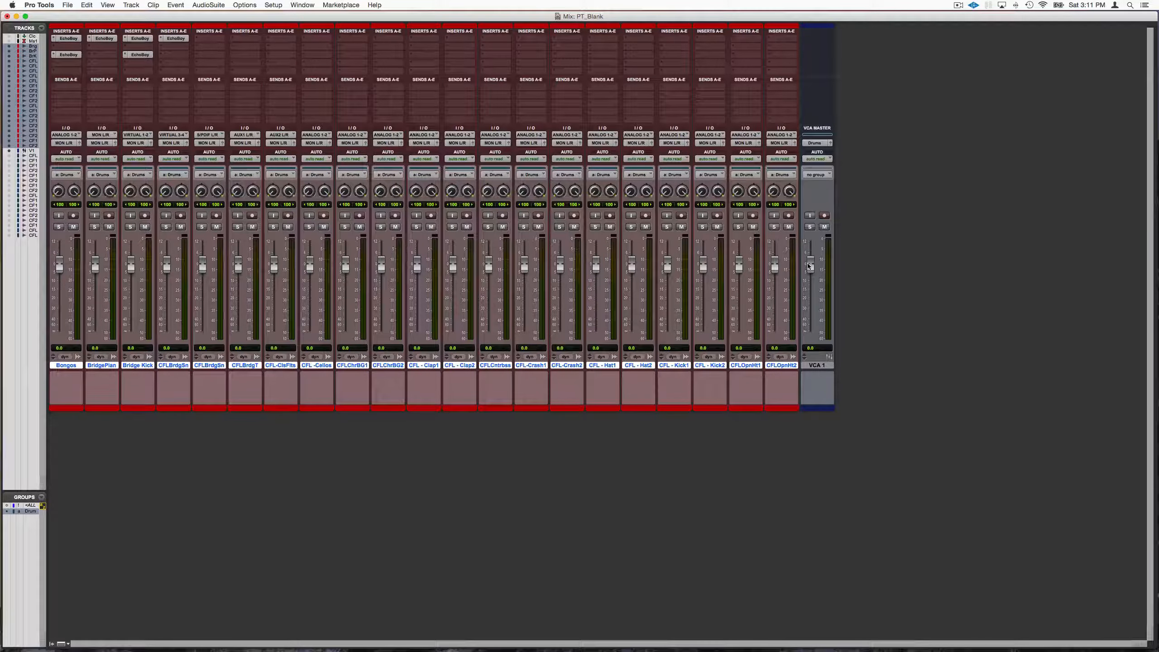
mouse_move(808, 266)
left_mouse_down()
mouse_move(811, 303)
mouse_move(814, 281)
left_mouse_up()
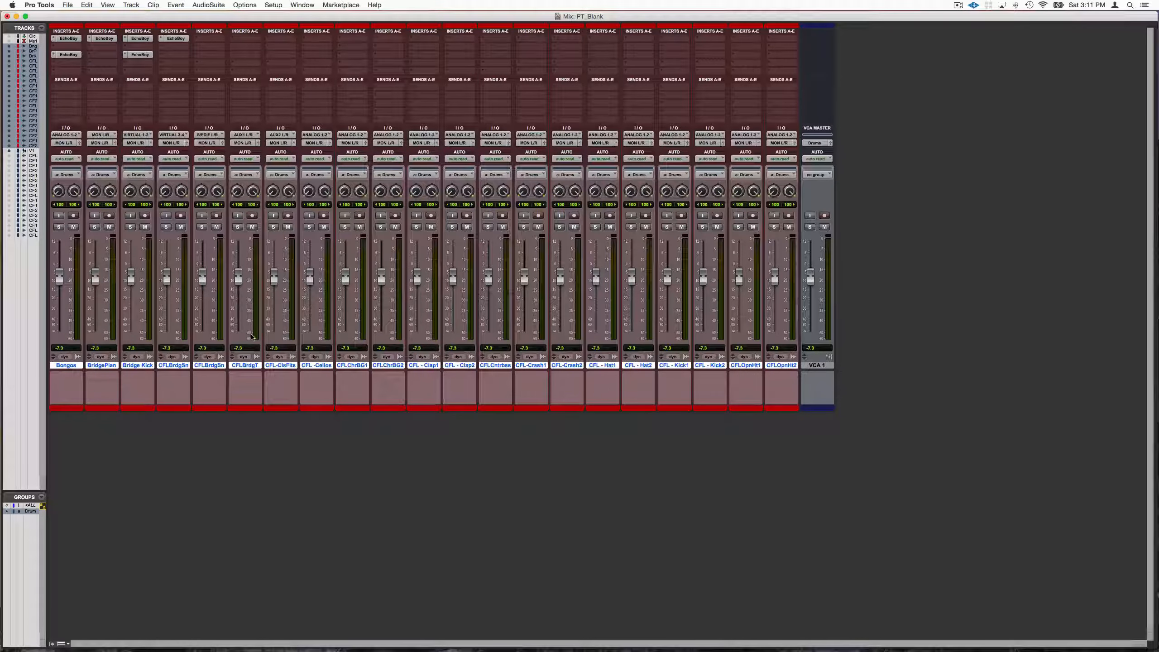
Create one stereo Aux Input track between the grouped drum tracks and the VCA master
key("super+shift+n")
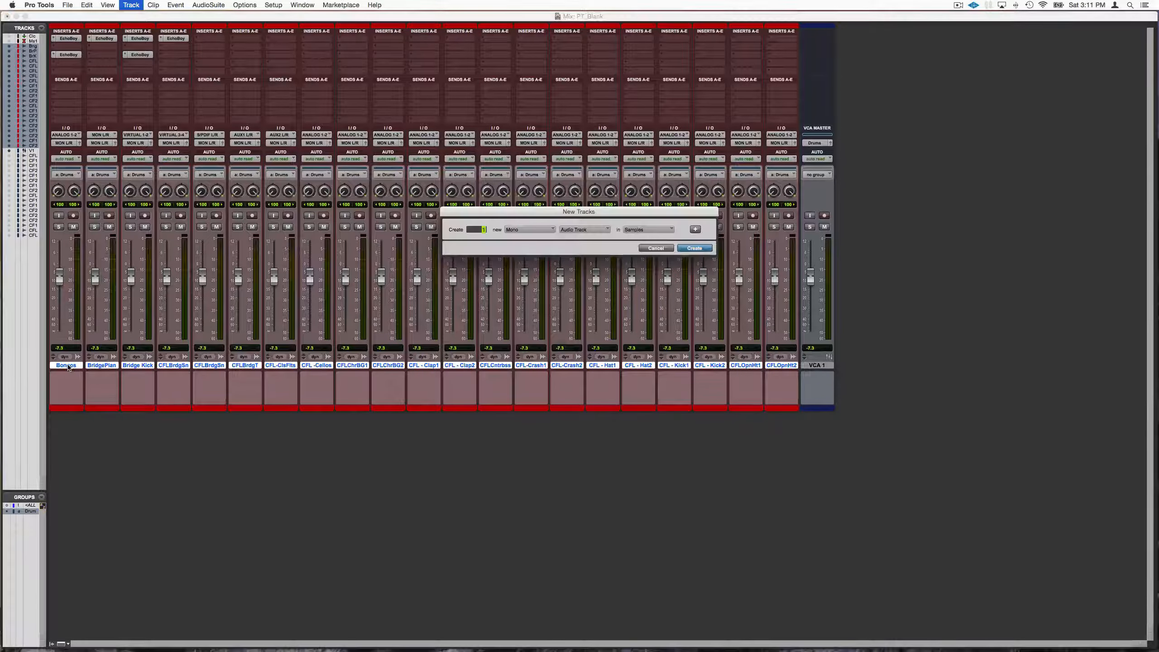
key("super+Down")
key("super+Down")
key("super+Down")
key("super+Down")
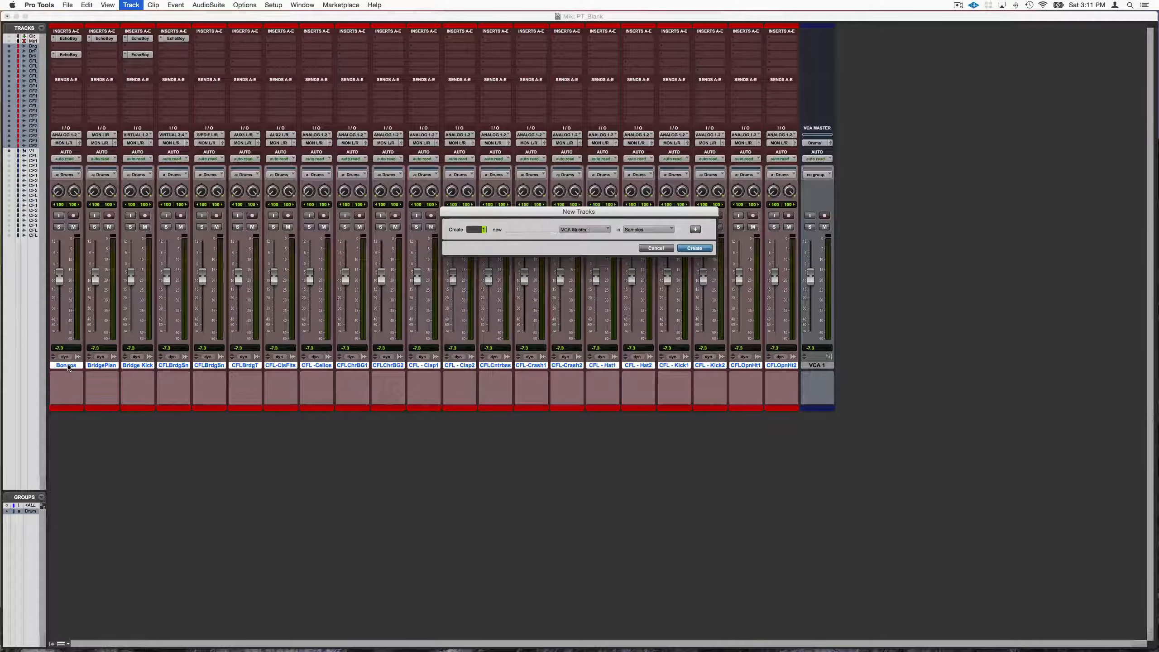
key("super+Down")
key("super+Down")
key("Return")
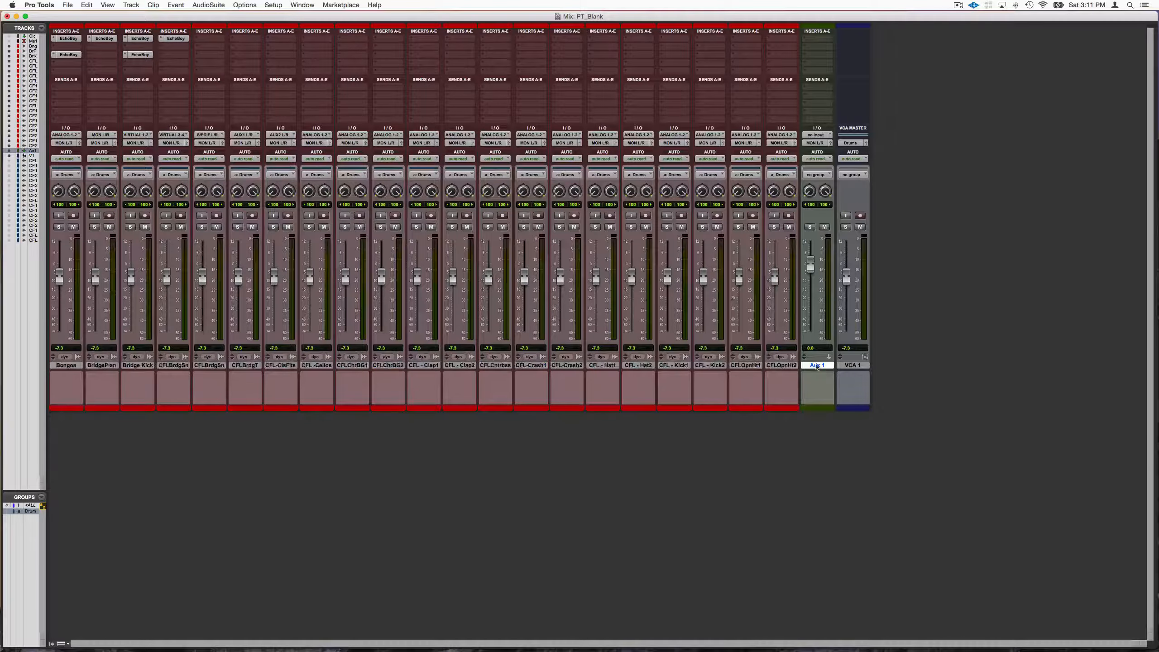
Set the Aux 1 input to Bus 1-2 (Stereo) and route the outputs of all tracks from Bongos to CFLOpnHt2 to the same bus
left_click(783, 365)
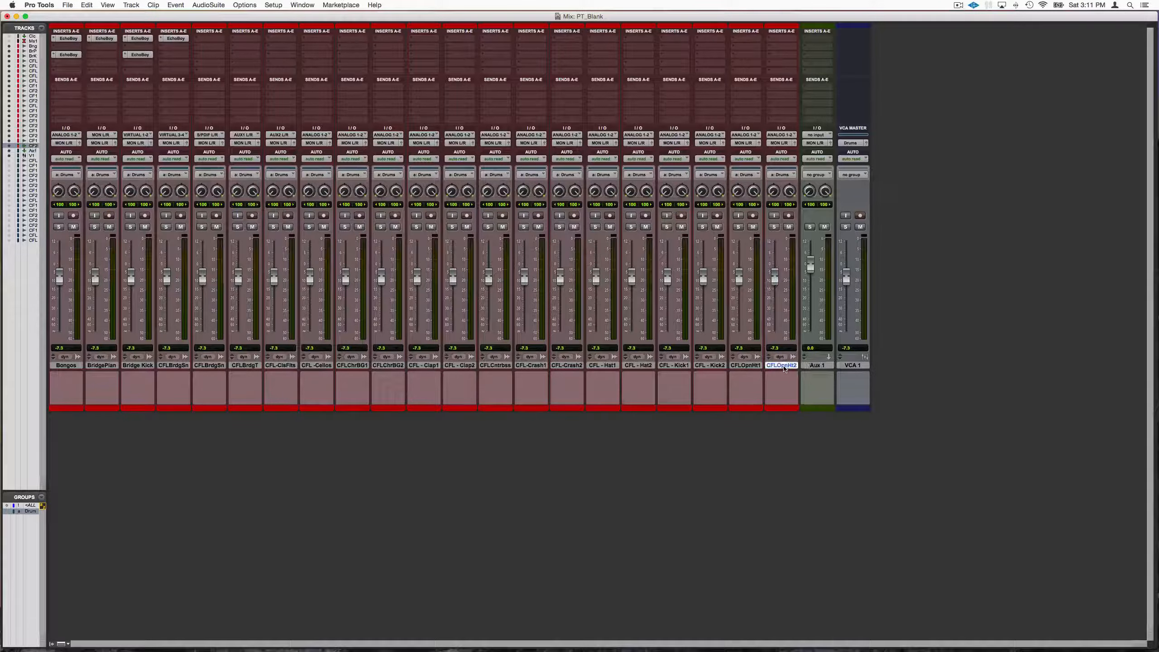
left_click(66, 365, "shift")
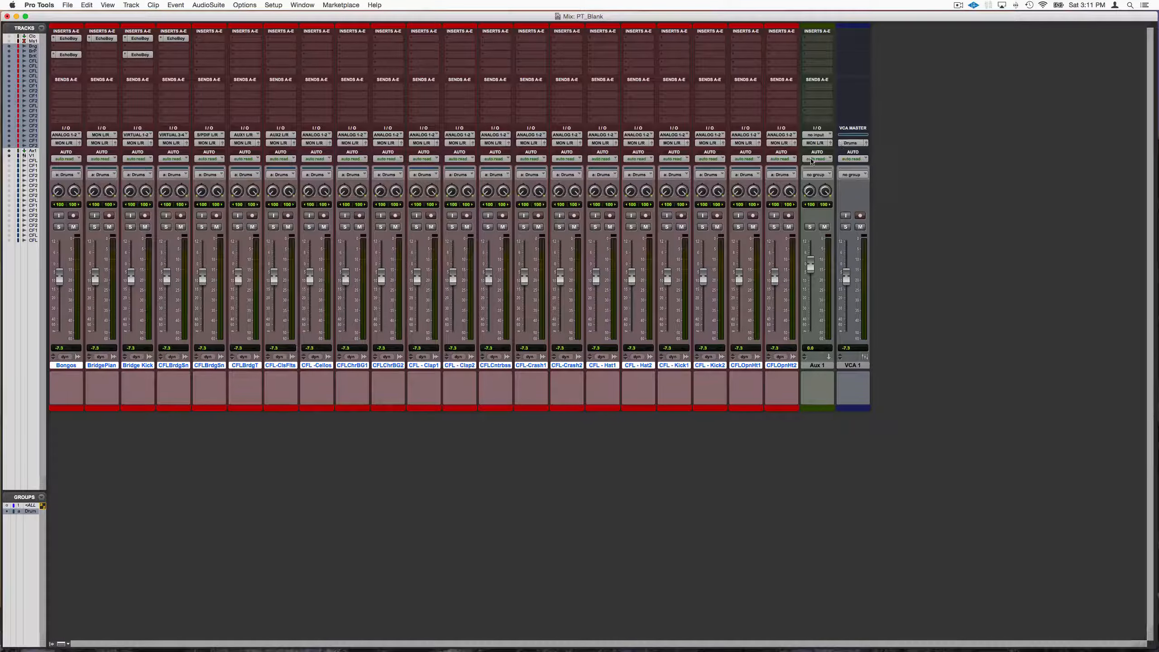
left_click(816, 134)
mouse_move(839, 161)
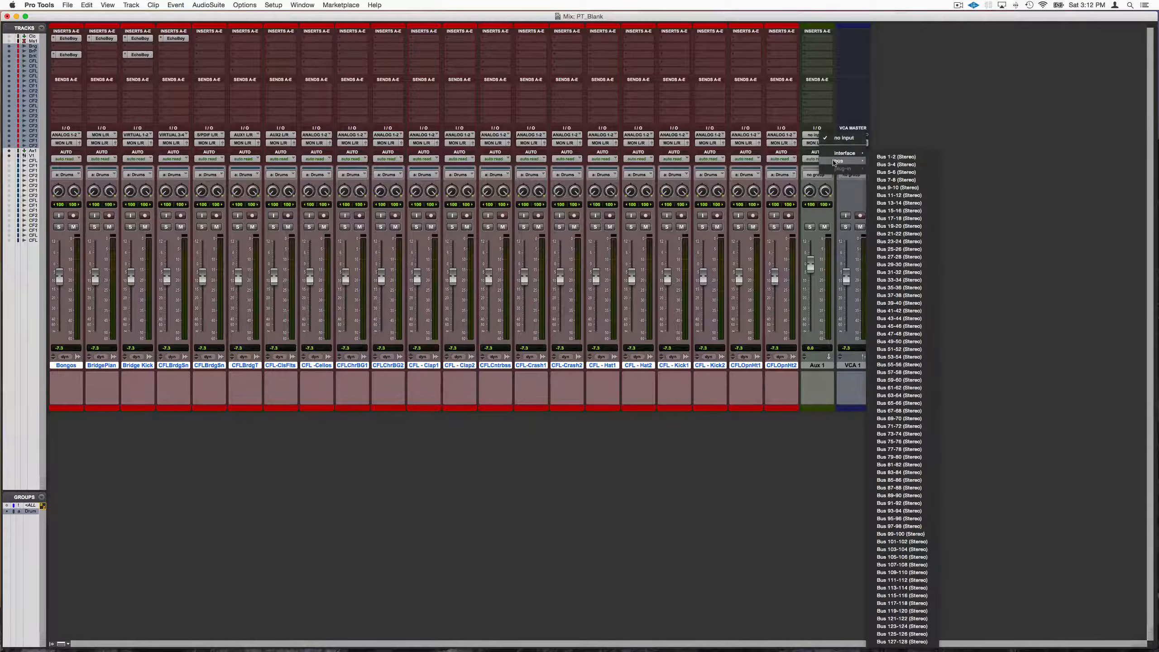
left_click(907, 158)
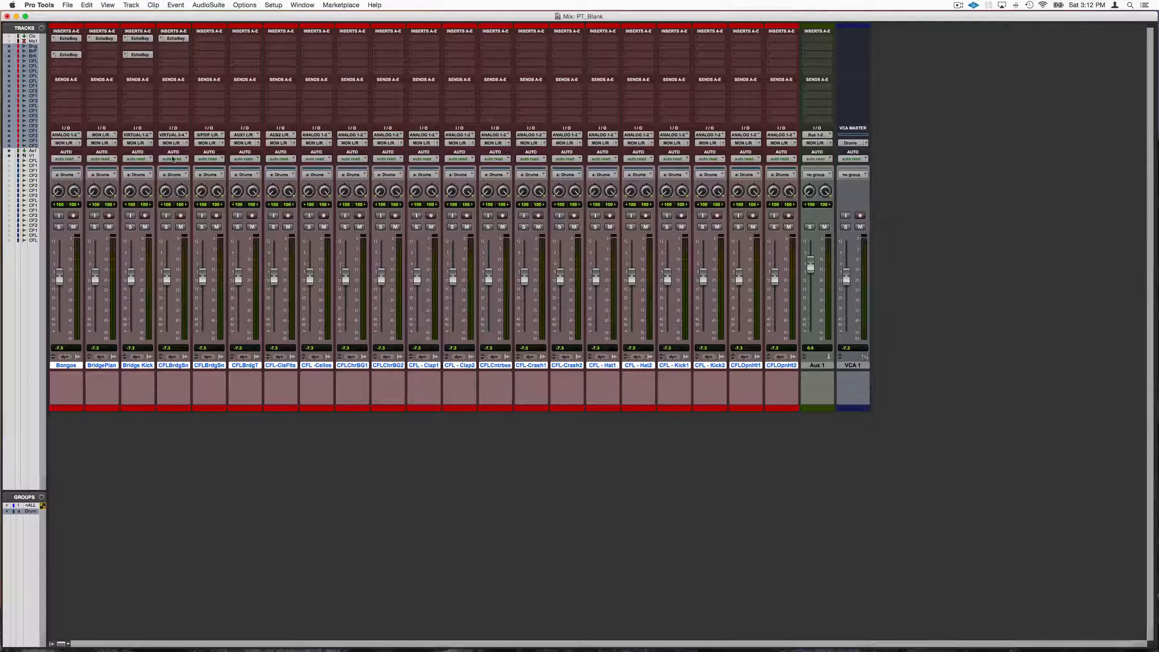
left_click(64, 143, "alt+shift")
mouse_move(83, 156)
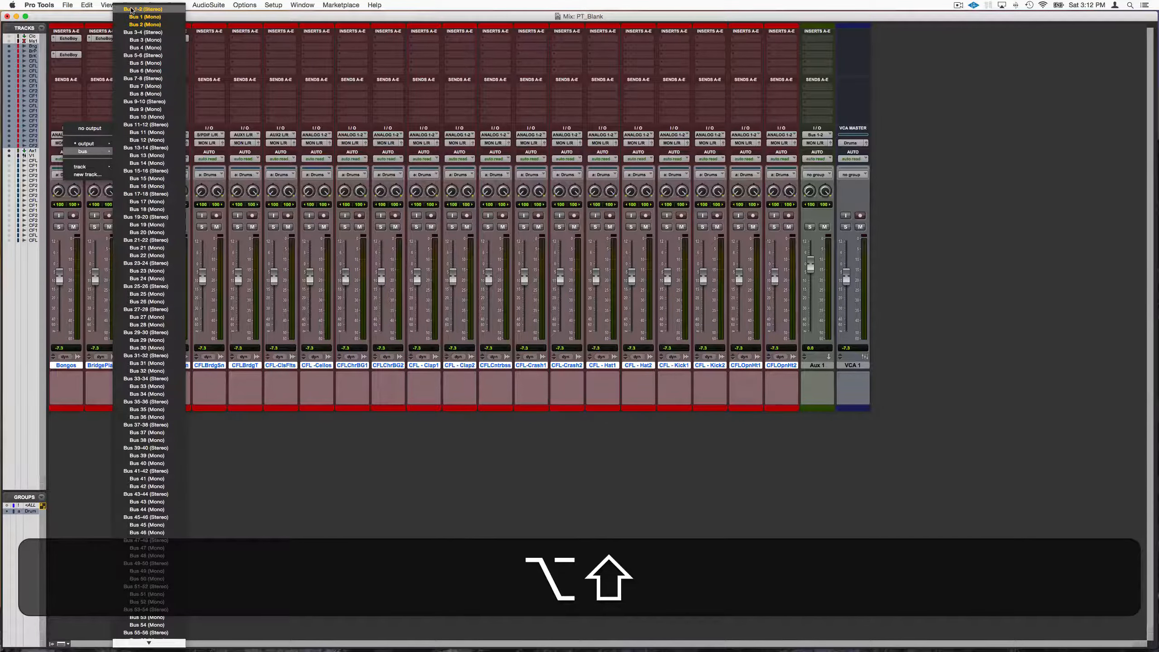
left_click(131, 10, "alt+shift")
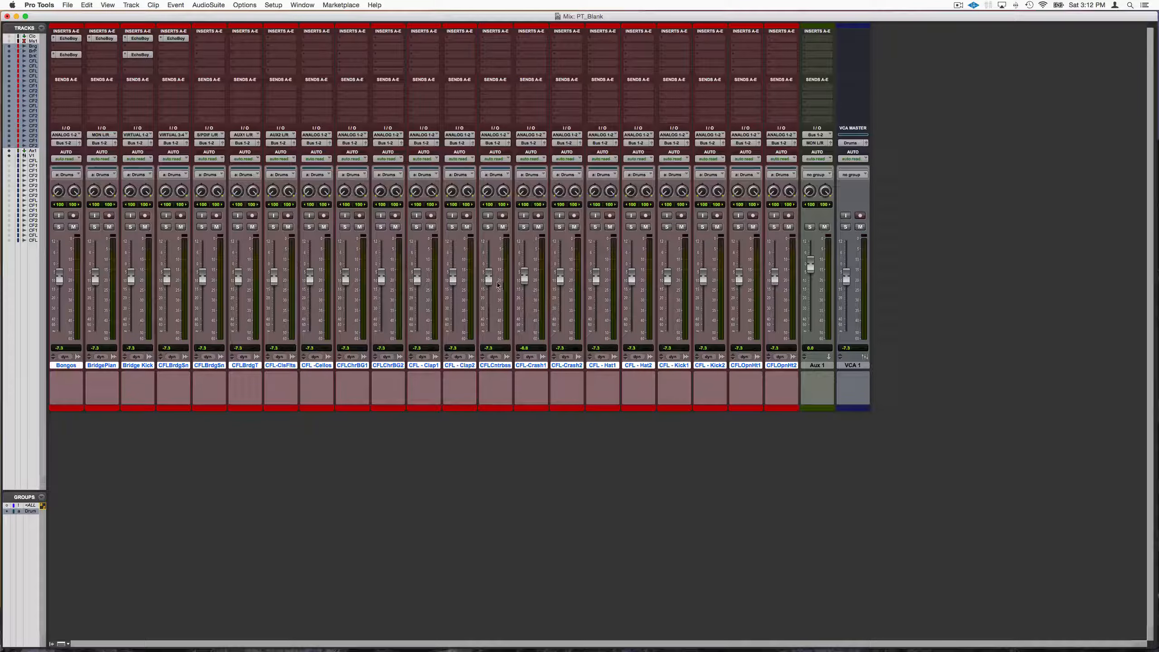
Try lowering the CFLCntrbss track's volume fader on its own and return it to -7.3 dB
left_click_drag(489, 280, 489, 302)
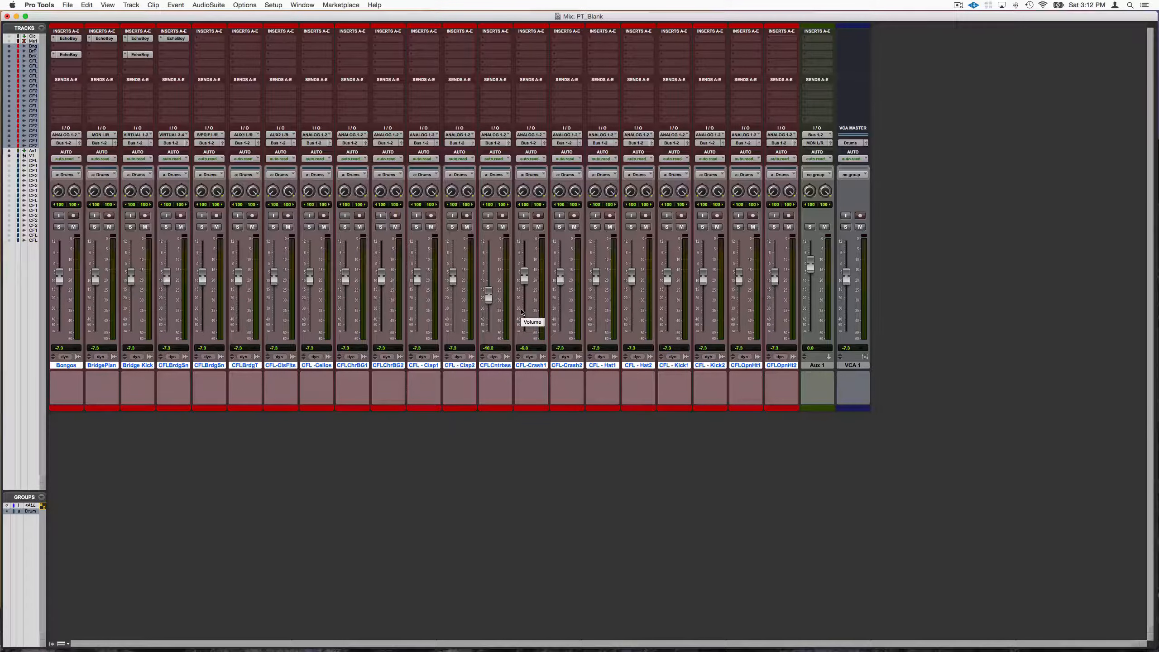
left_click_drag(488, 296, 489, 276)
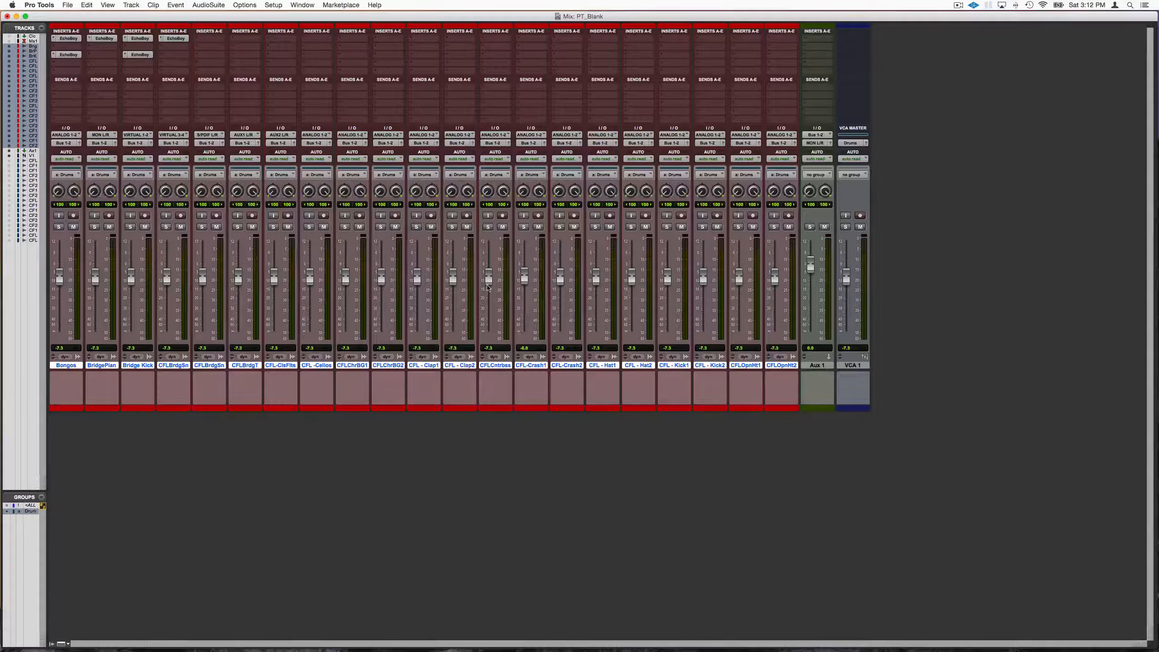